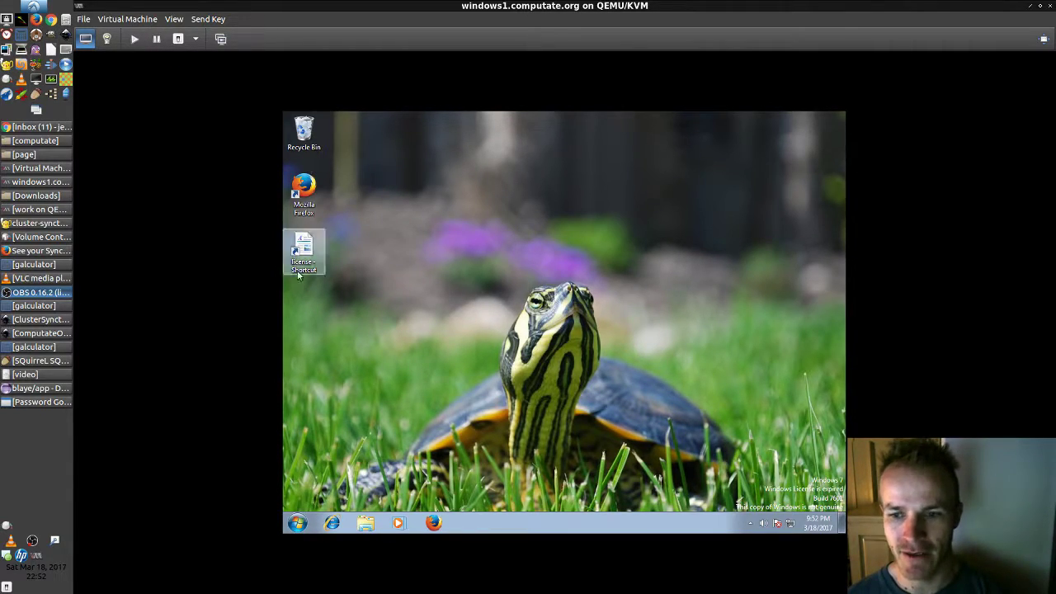
Bring the Windows 7 QEMU/KVM virtual machine window to the front.
left_click(421, 243)
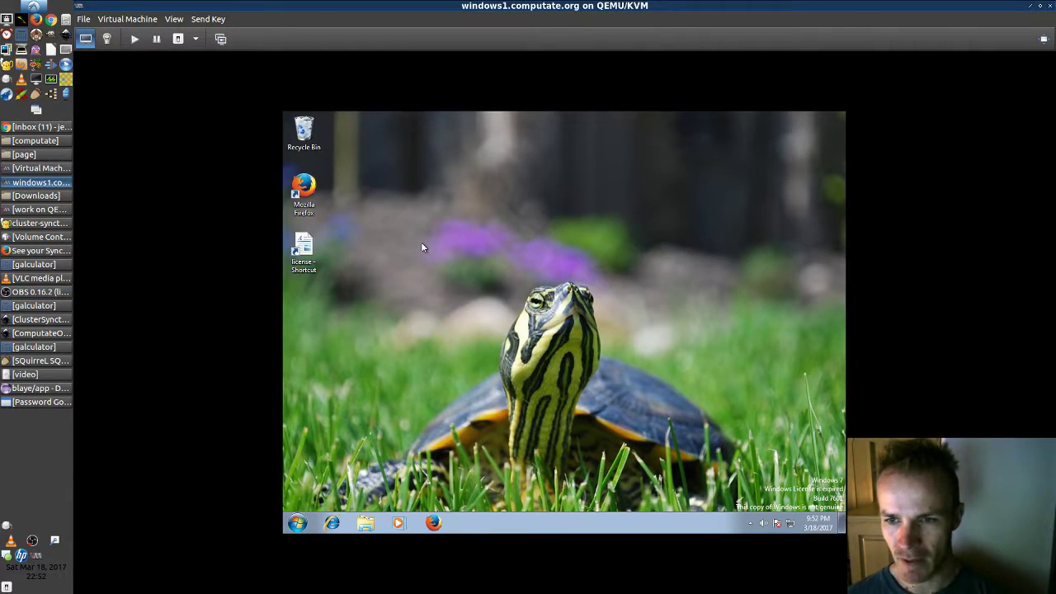
Start Firefox in the VM, open computate.org's design-your-own Syncthing cluster page, and scroll to Install and manage.
left_click(435, 519)
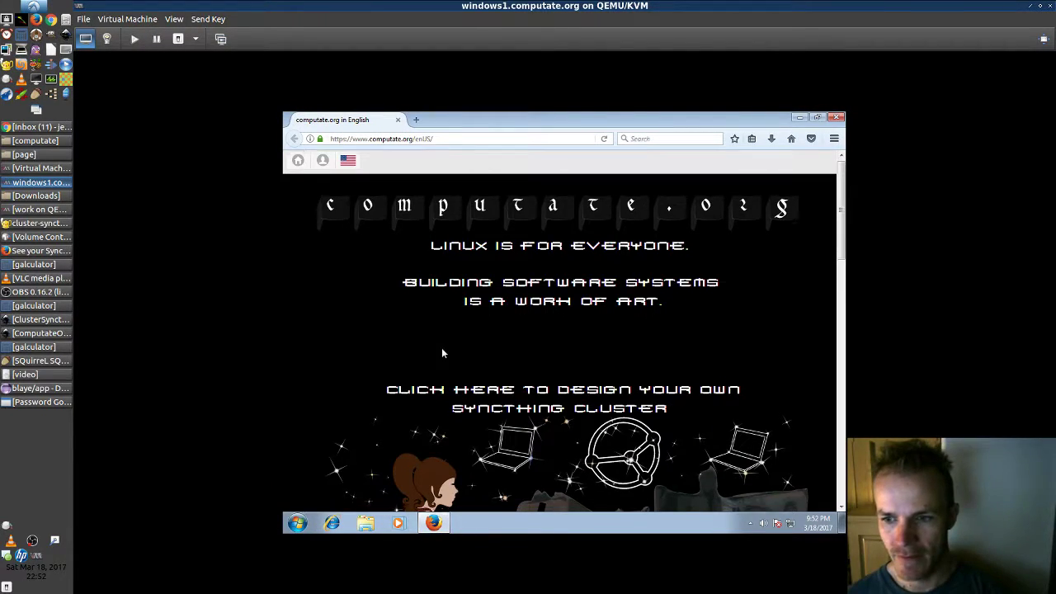
scroll(441, 347, "down", 5)
left_click(502, 309)
scroll(491, 284, "down", 12)
scroll(491, 284, "down", 3)
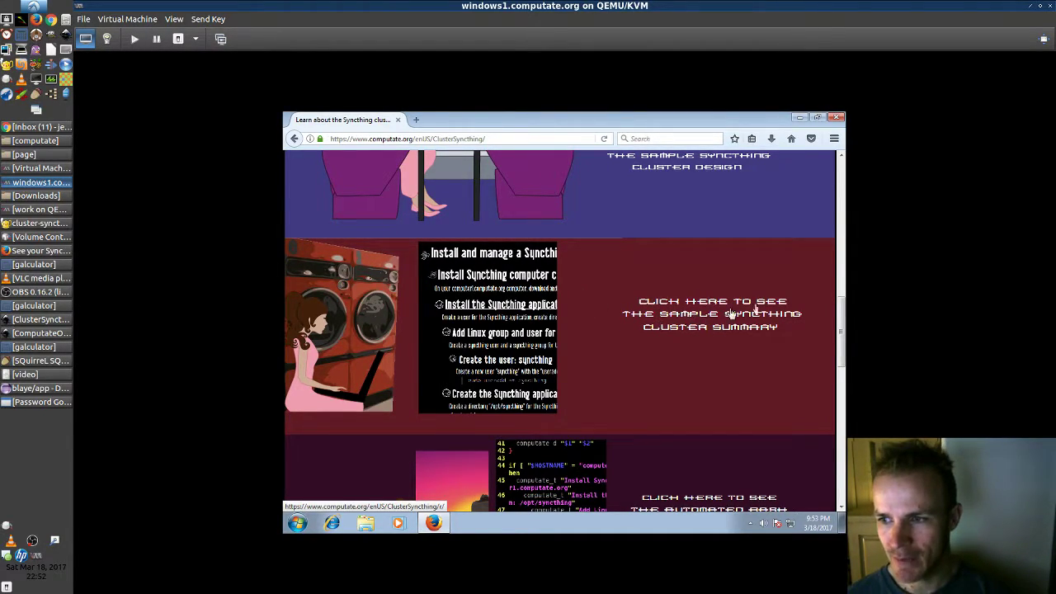
Open the sample Syncthing cluster summary and jump to the Windows computer's install steps.
left_click(632, 330)
scroll(391, 293, "down", 1)
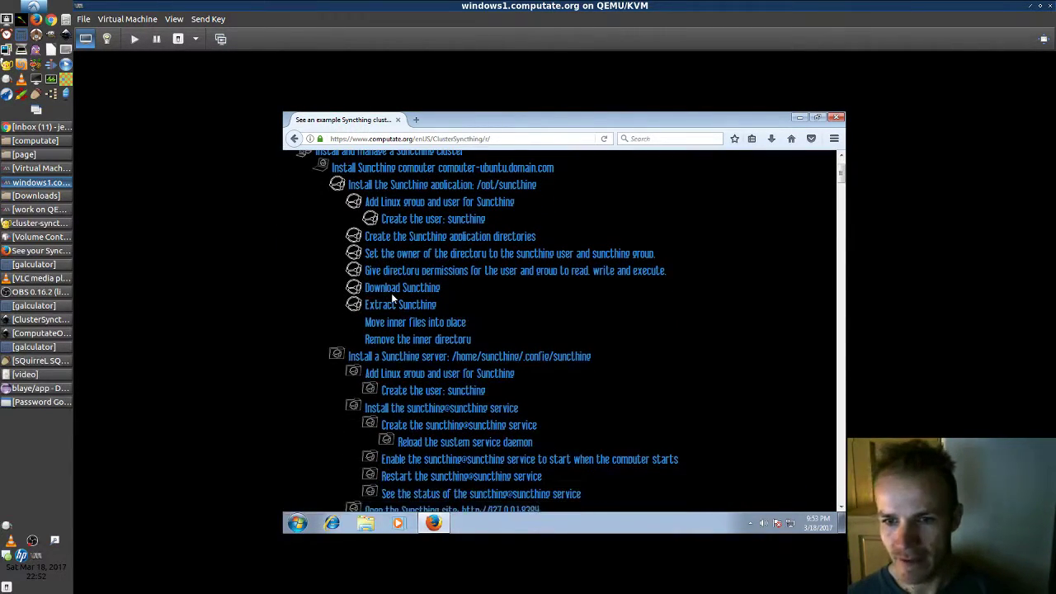
scroll(391, 207, "up", 2)
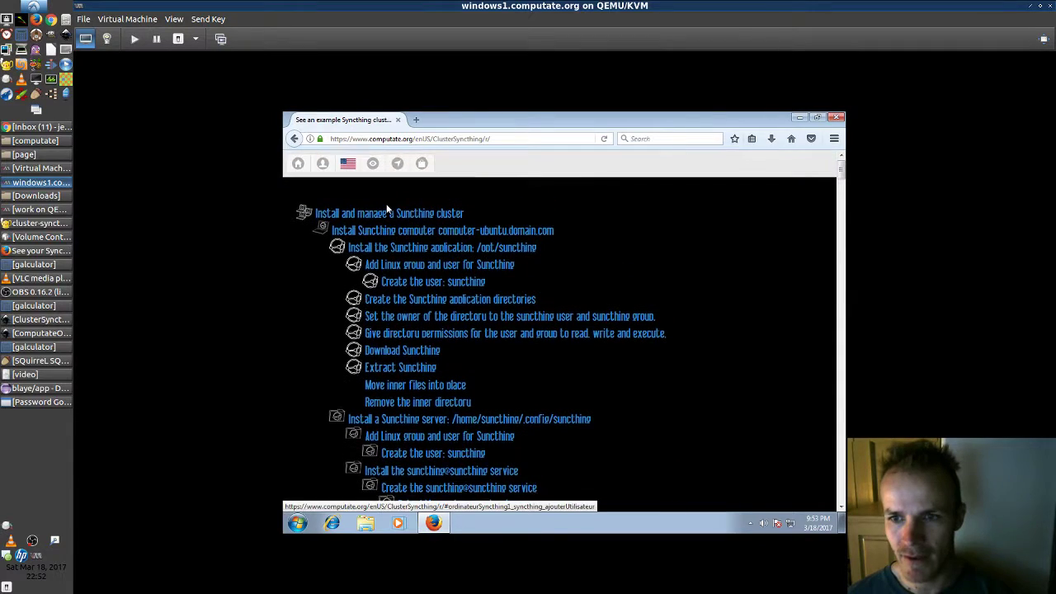
scroll(442, 248, "down", 5)
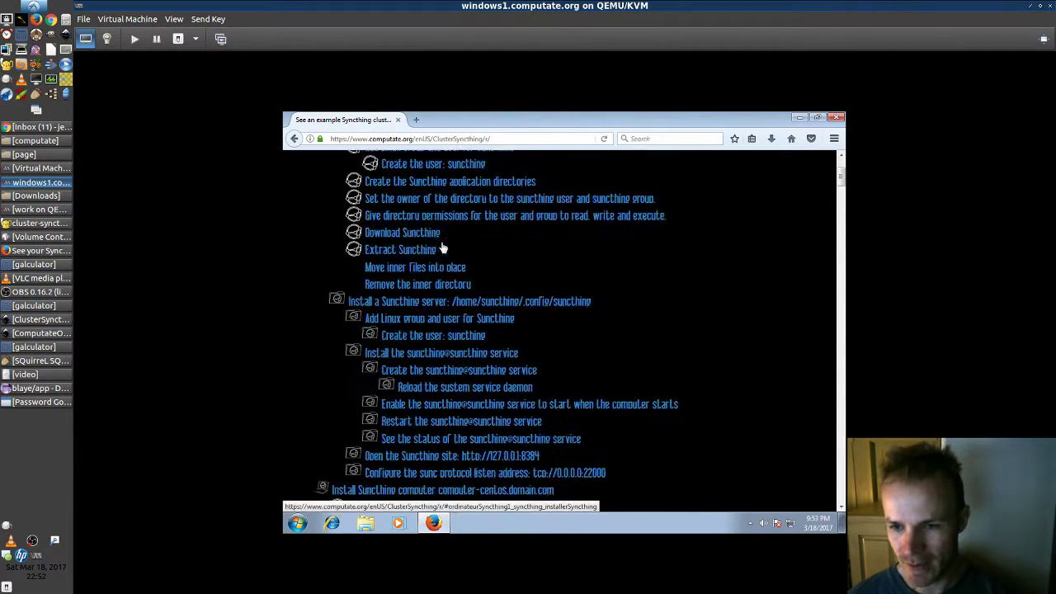
scroll(442, 248, "down", 3)
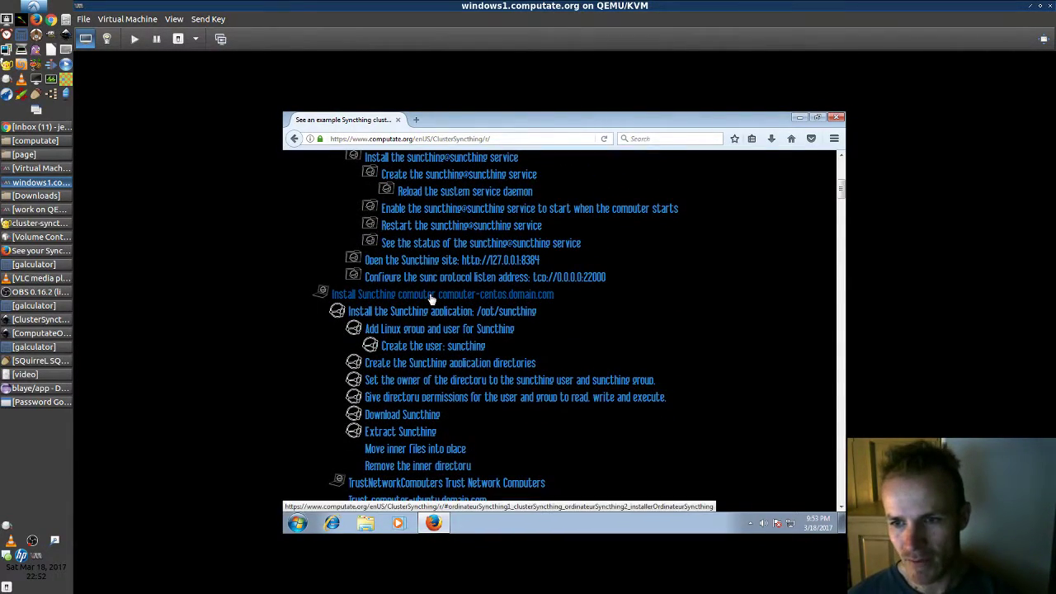
scroll(429, 299, "down", 14)
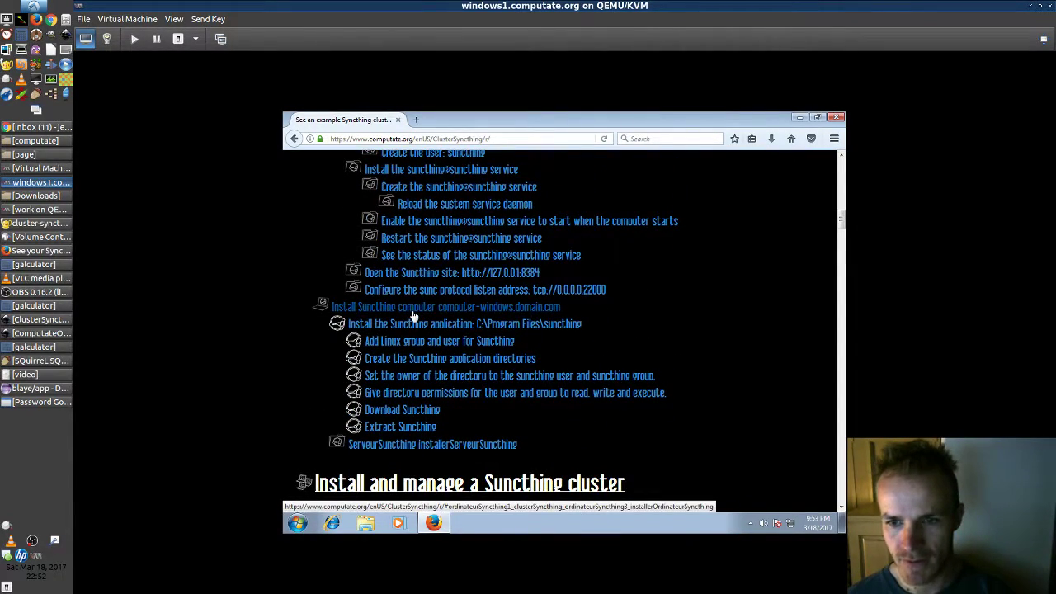
left_click(413, 310)
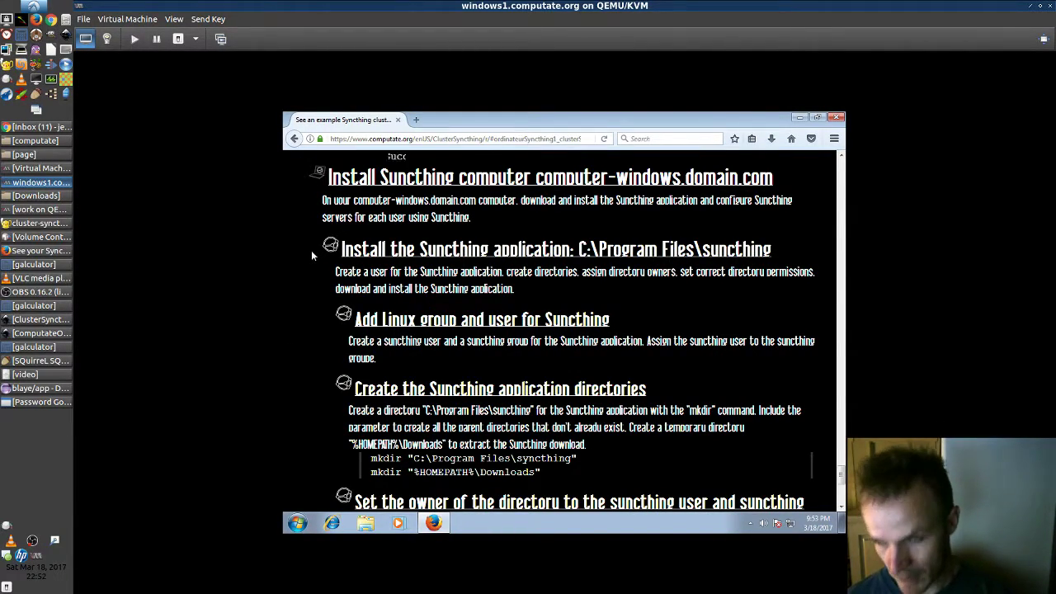
scroll(310, 249, "up", 10)
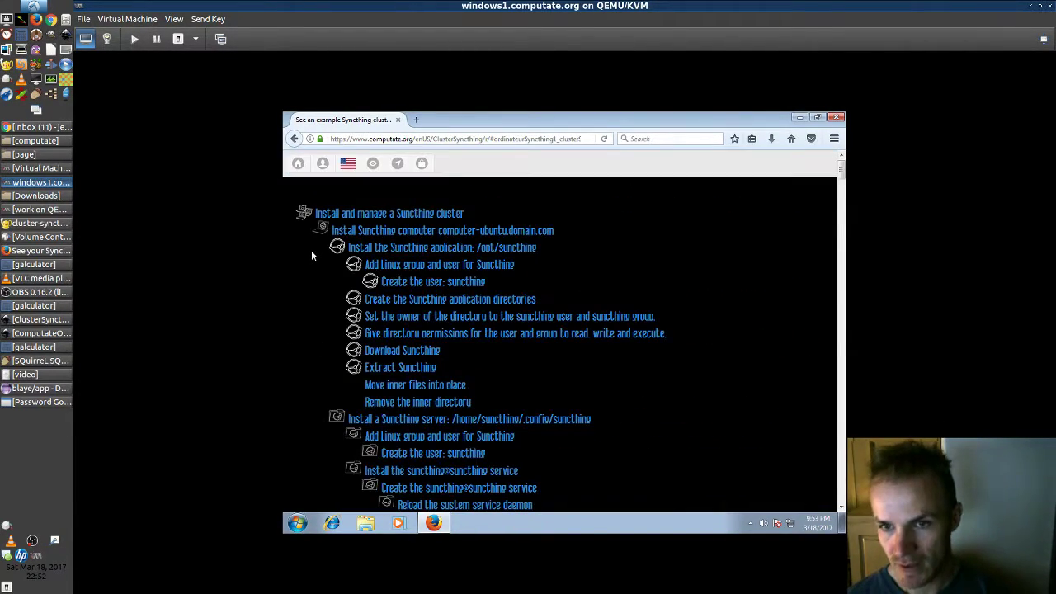
Log in to computate.org with the account username and password.
left_click(322, 168)
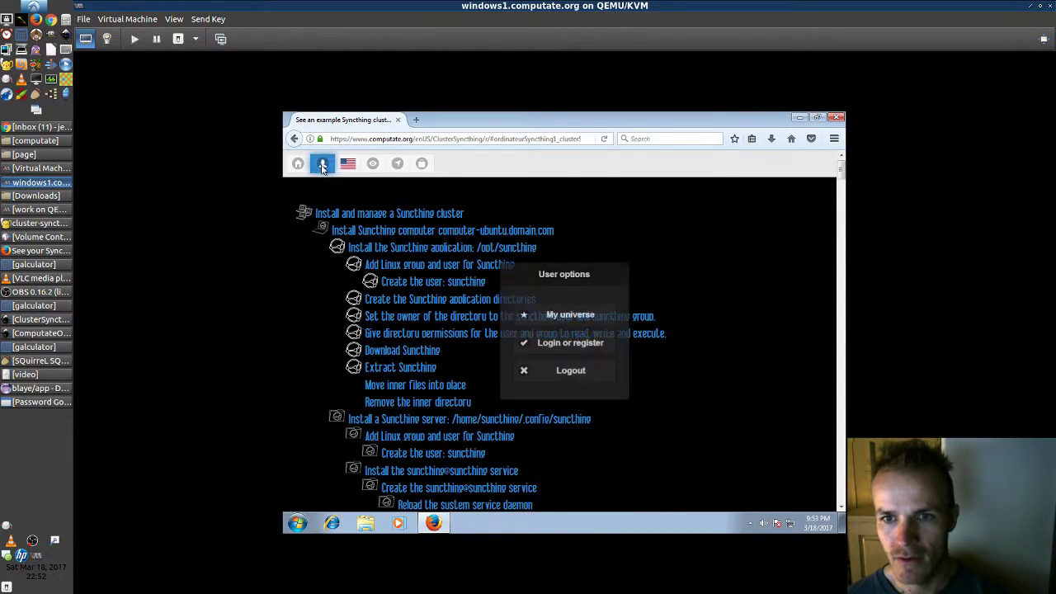
left_click(567, 343)
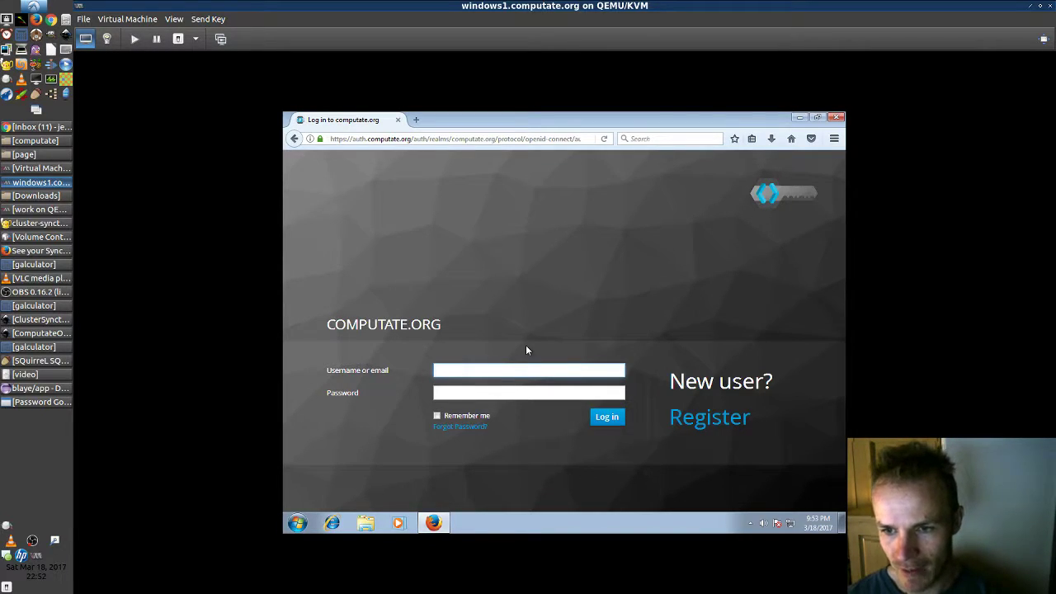
type("computate")
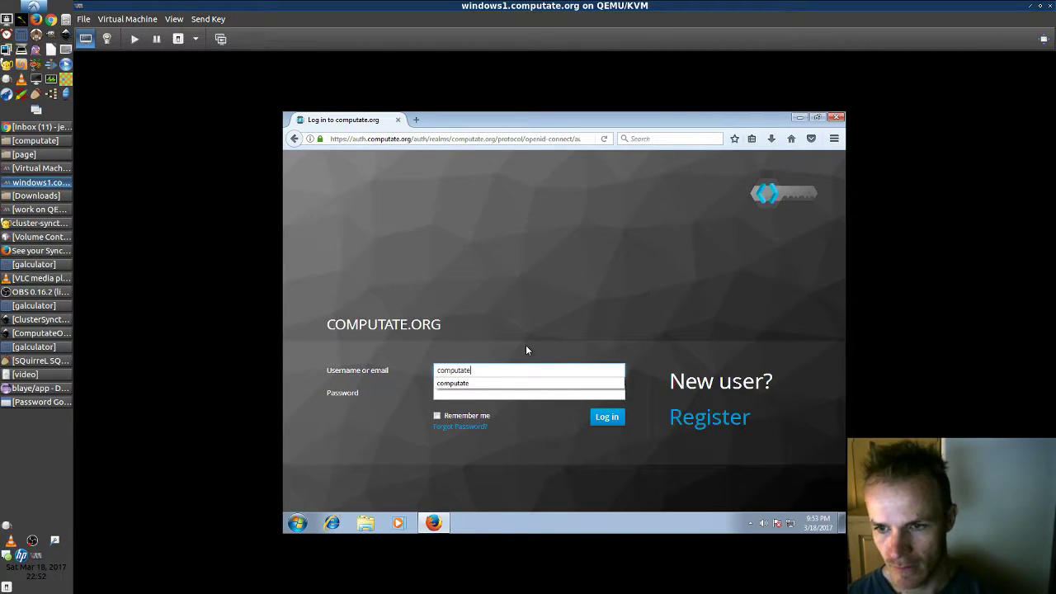
key("Tab")
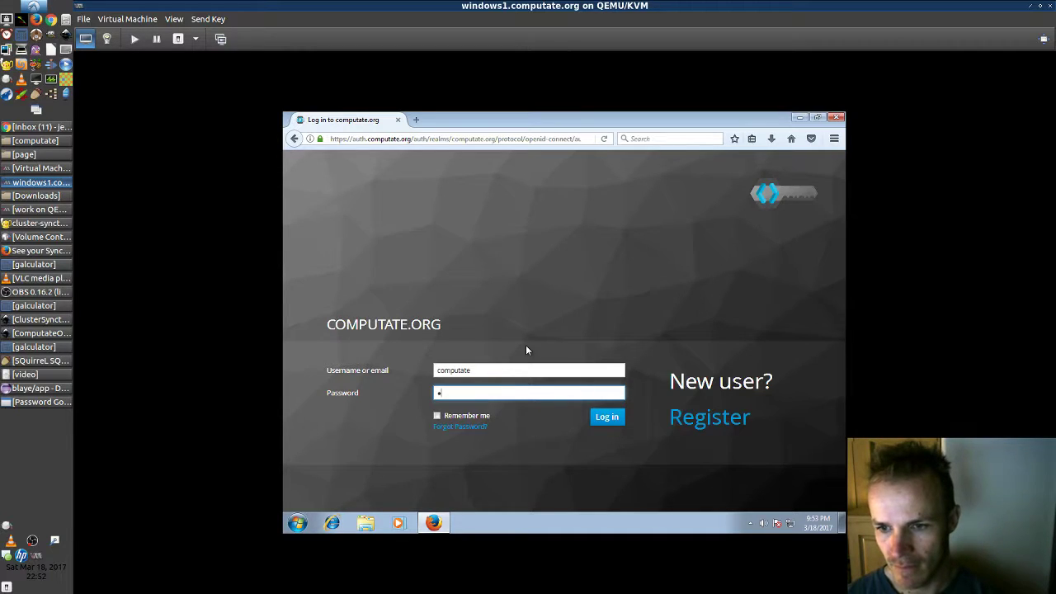
type("********")
key("Return")
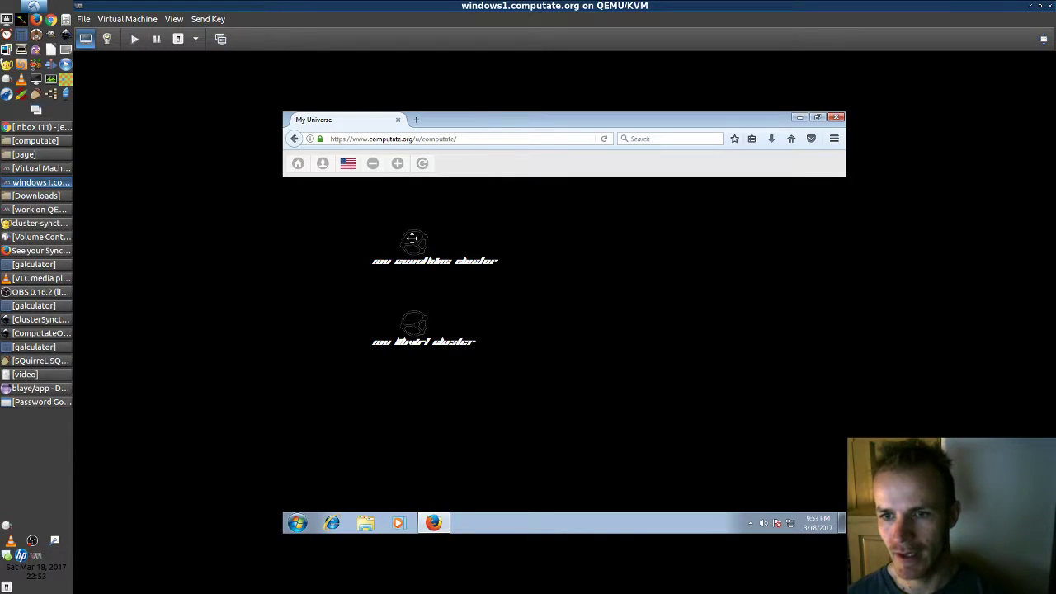
Open My Syncthing cluster design through the secret-key prompt and pan to the Add server/computer cards.
left_click(412, 241)
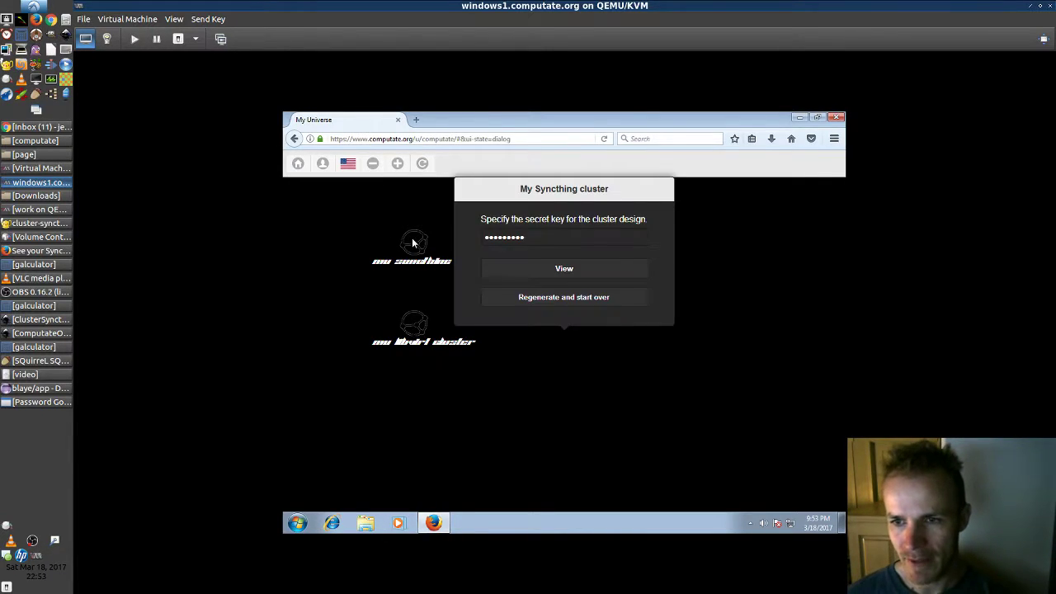
left_click(555, 279)
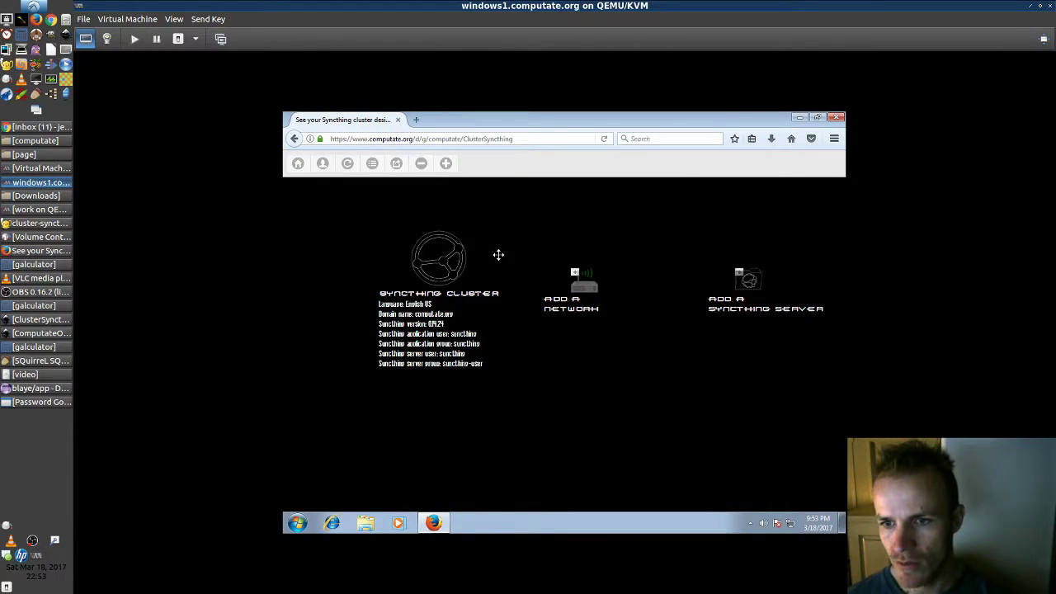
scroll(498, 254, "down", 5)
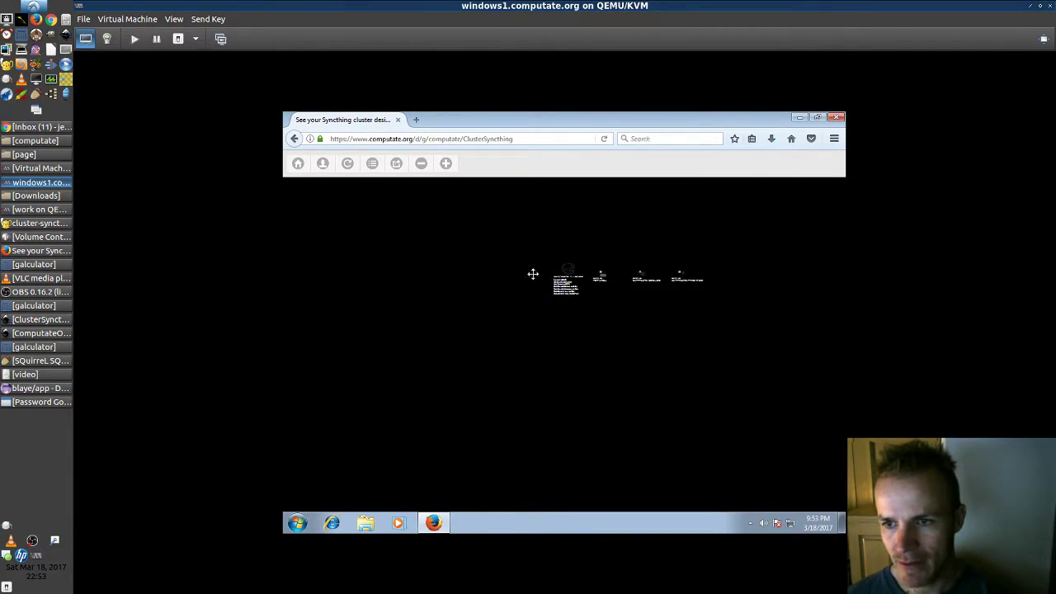
scroll(566, 273, "up", 5)
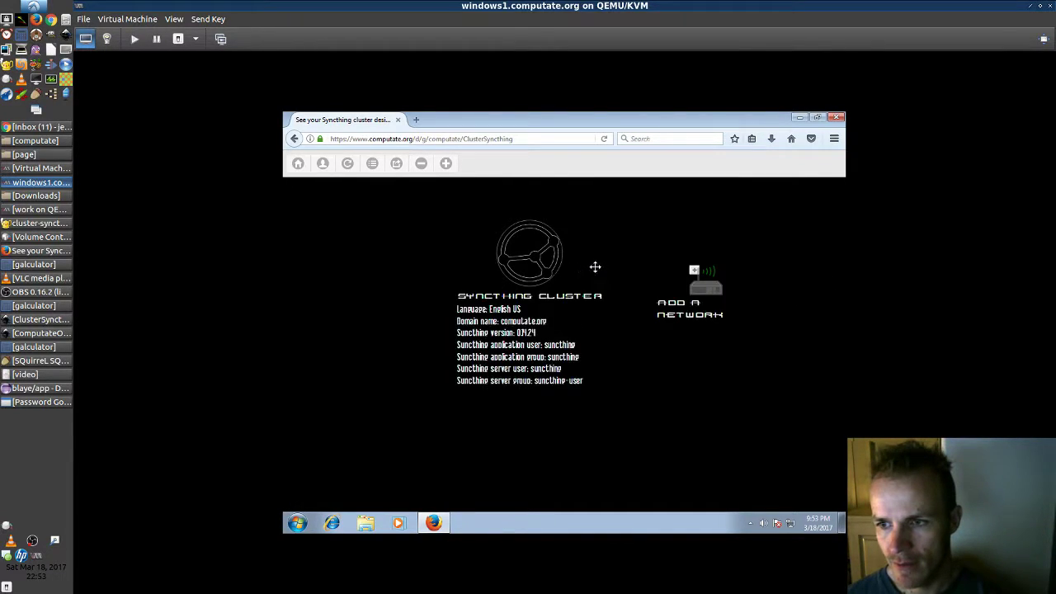
left_click_drag(556, 261, 484, 245)
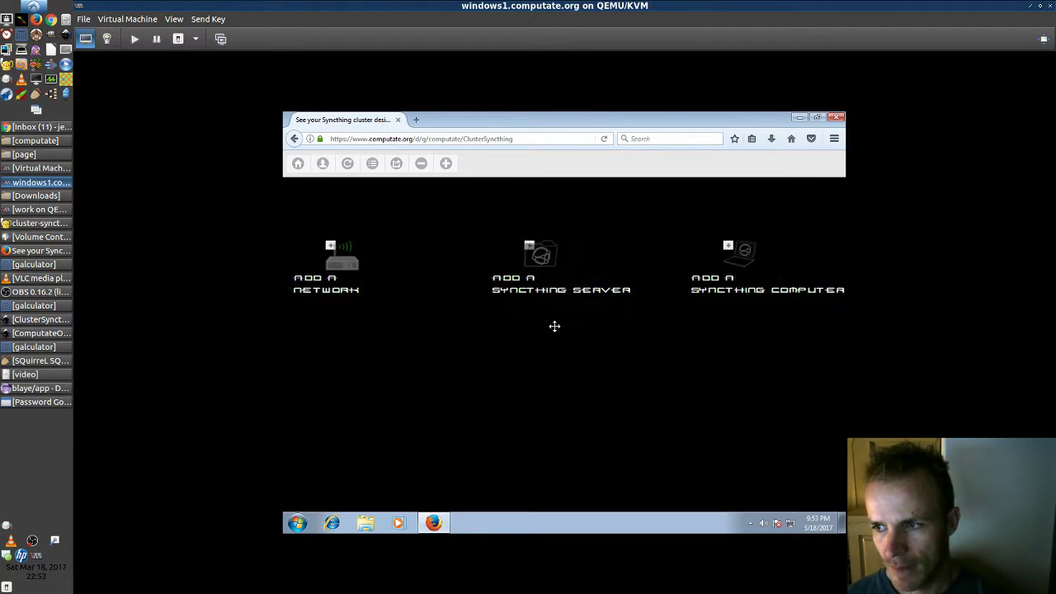
left_click_drag(546, 318, 830, 297)
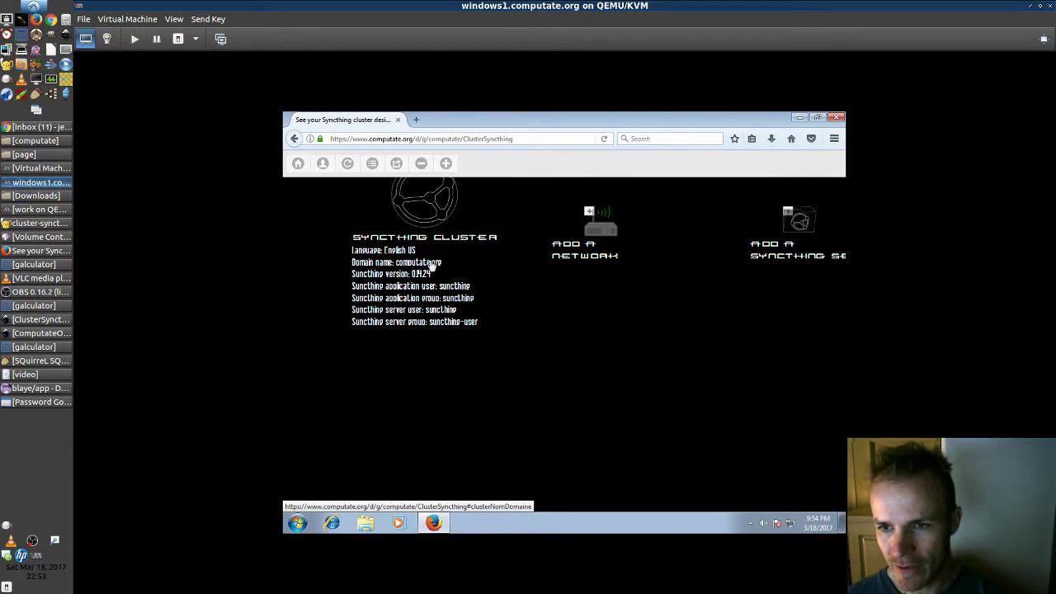
scroll(427, 274, "up", 2)
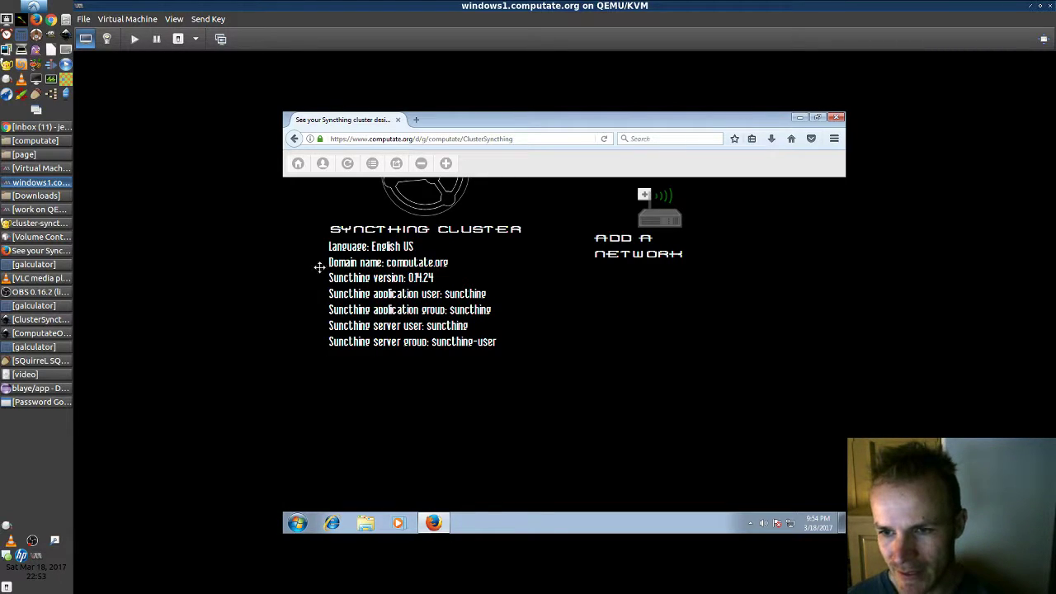
left_click_drag(687, 298, 540, 297)
Add a new Syncthing computer to the cluster design and zoom in on its node.
left_click_drag(790, 299, 649, 306)
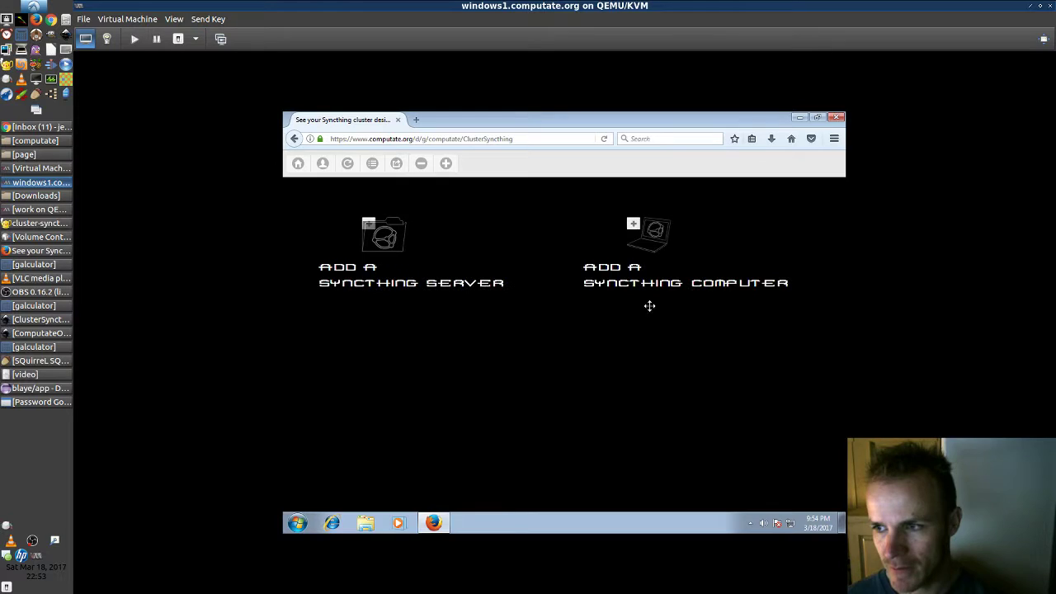
left_click(650, 253)
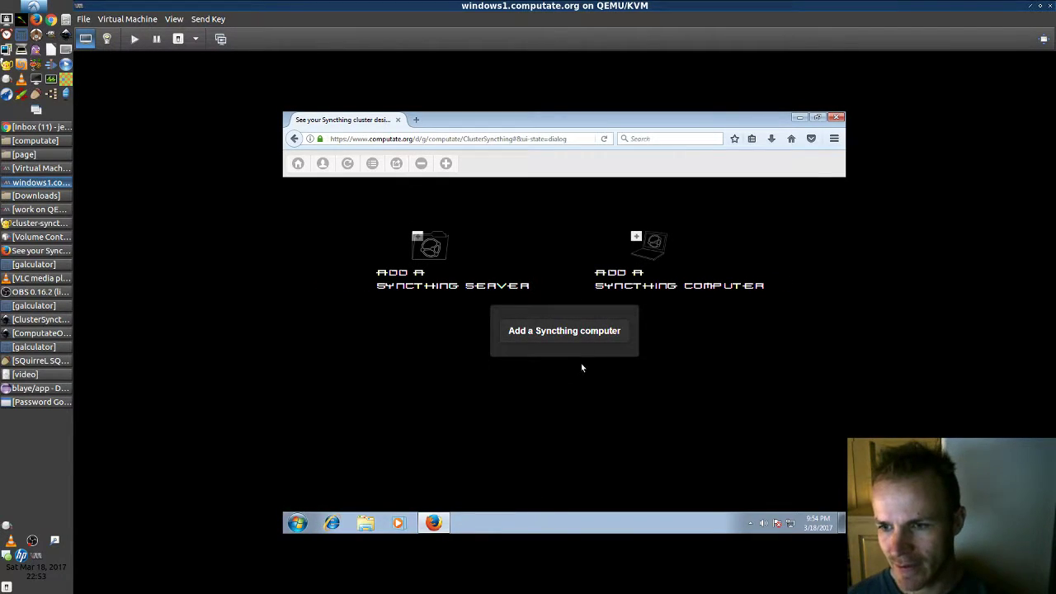
left_click(577, 331)
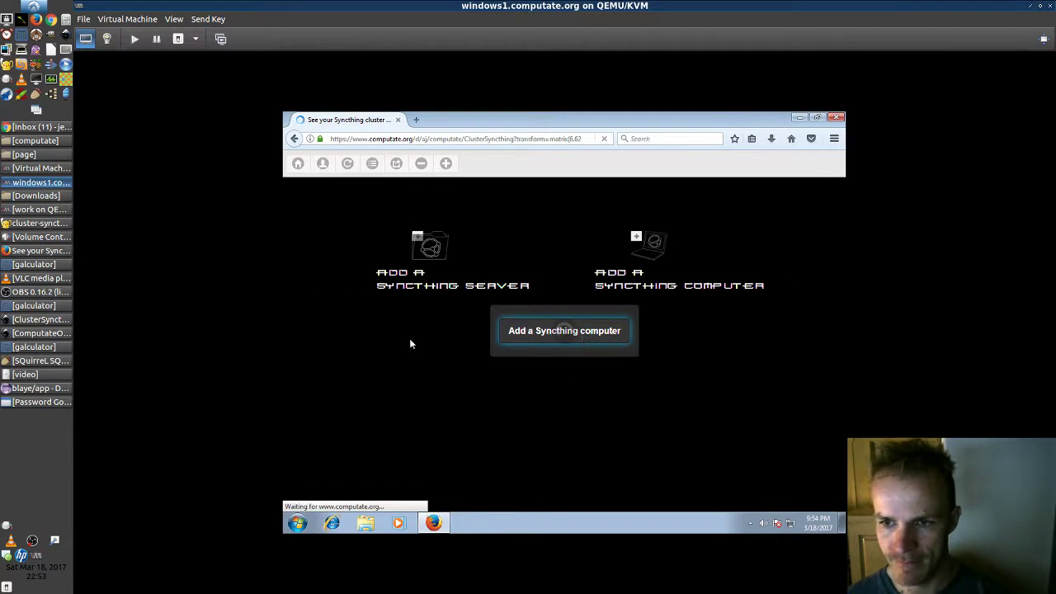
left_click_drag(327, 341, 448, 339)
scroll(438, 329, "down", 2)
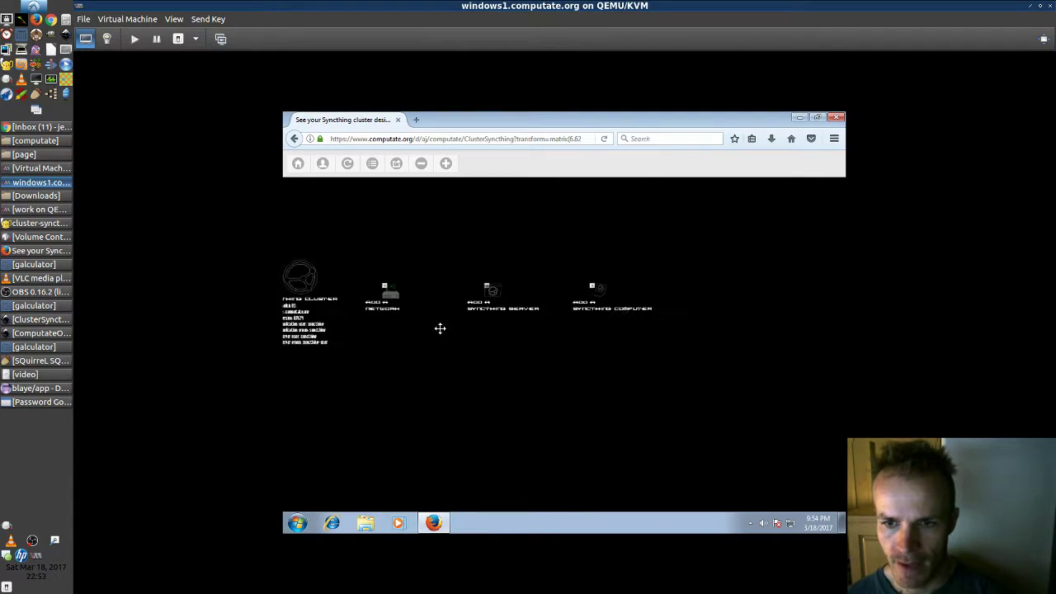
left_click_drag(318, 364, 695, 352)
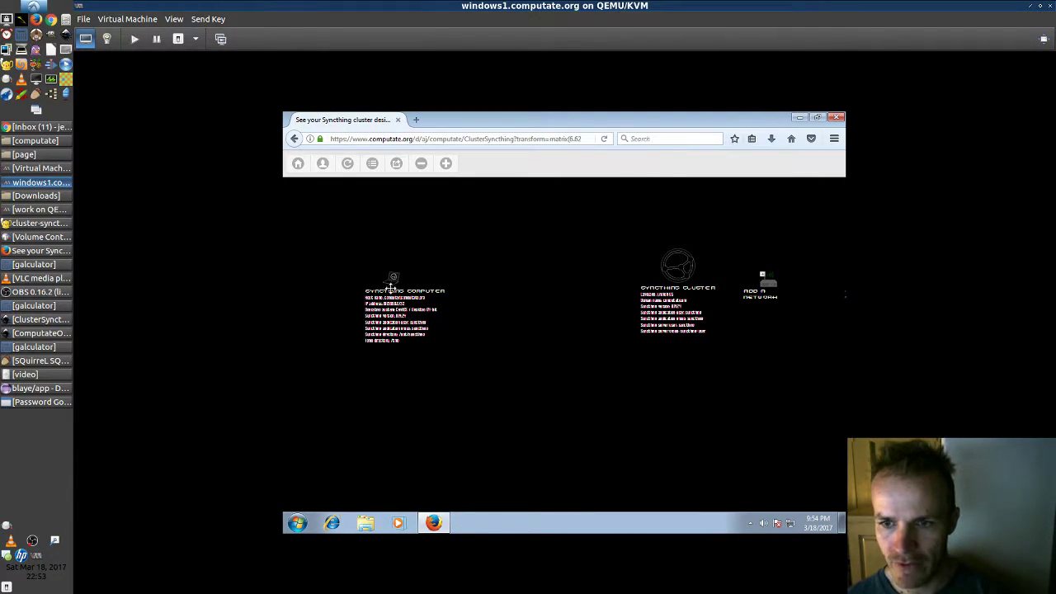
scroll(395, 290, "up", 3)
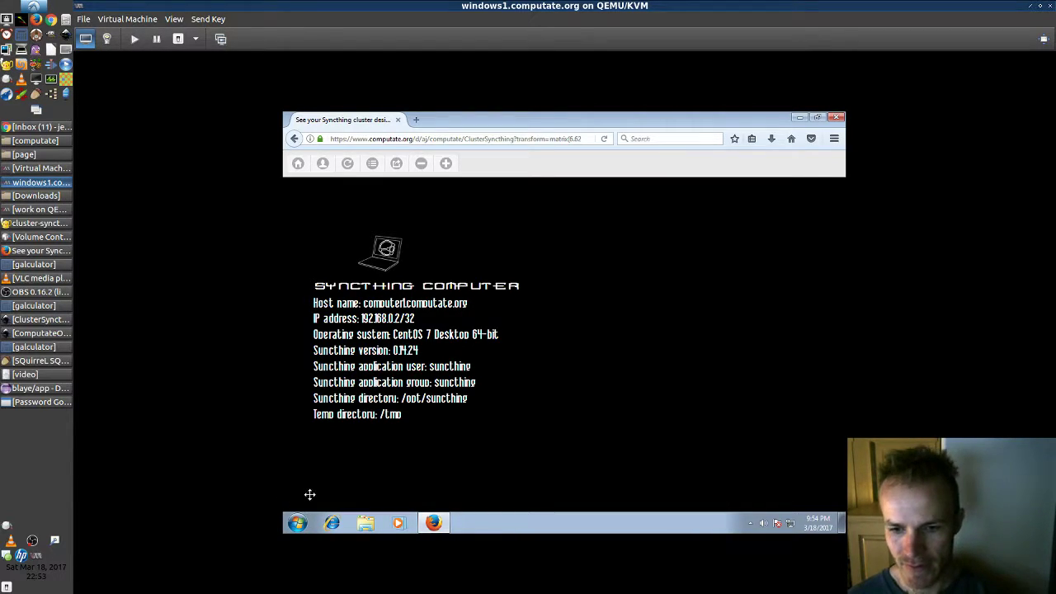
Run ipconfig in Command Prompt to find the VM's IPv4 address 192.168.122.43.
left_click(297, 524)
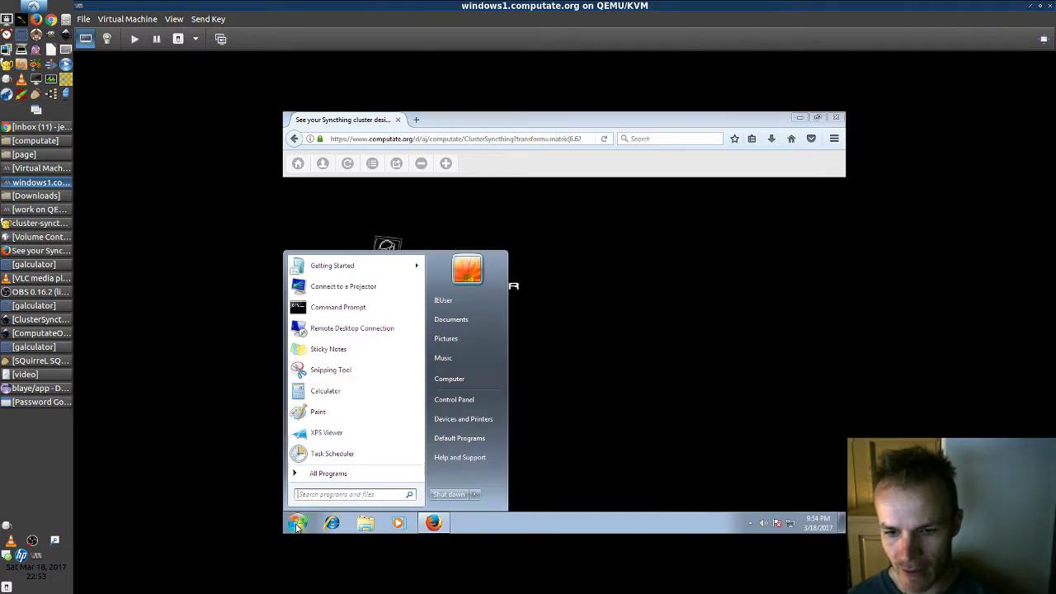
left_click(334, 307)
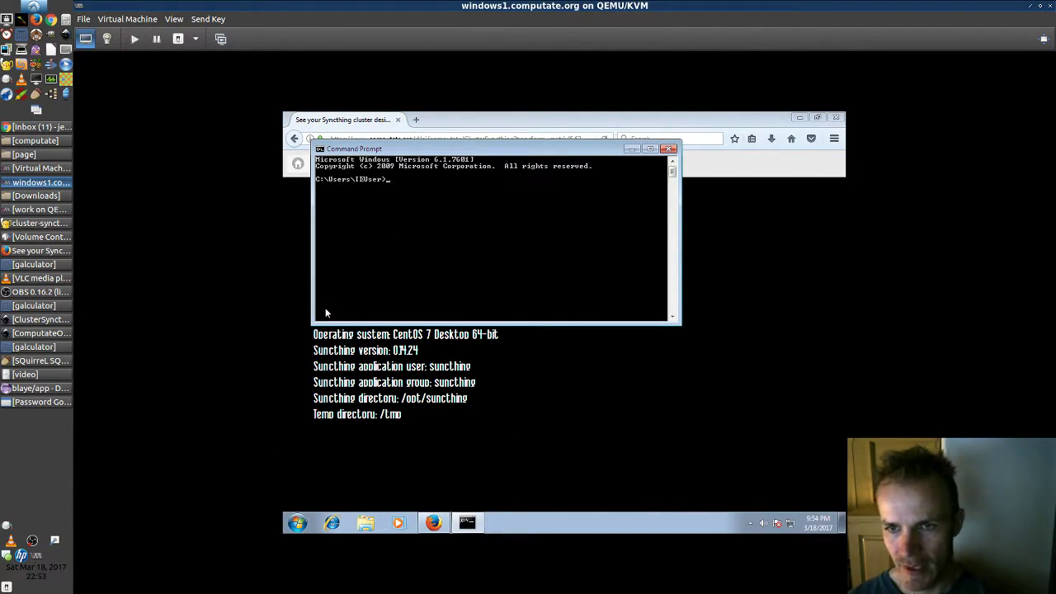
type("ipconfig")
key("Return")
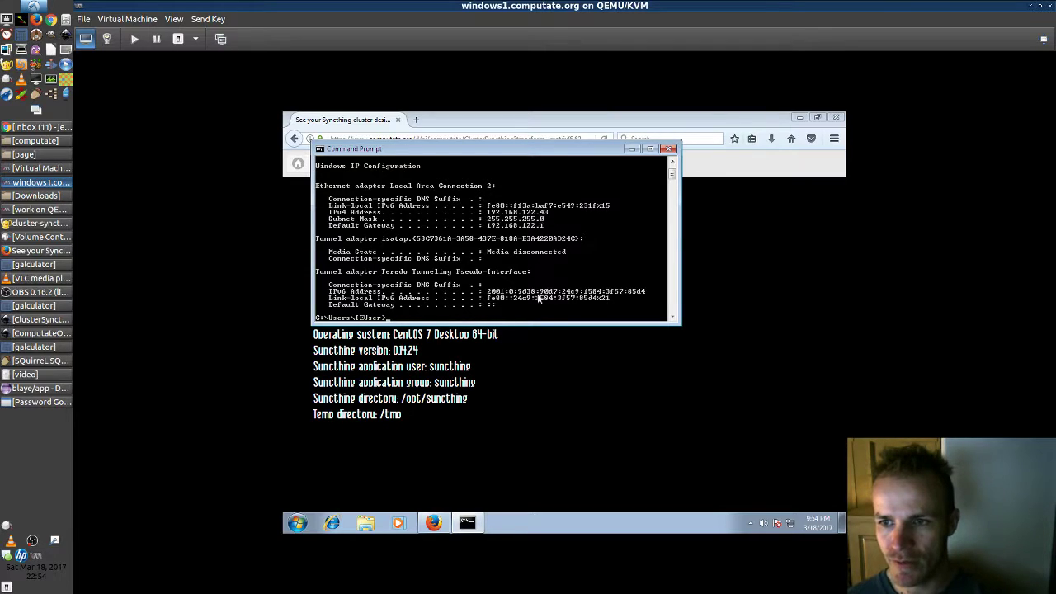
left_click(457, 476)
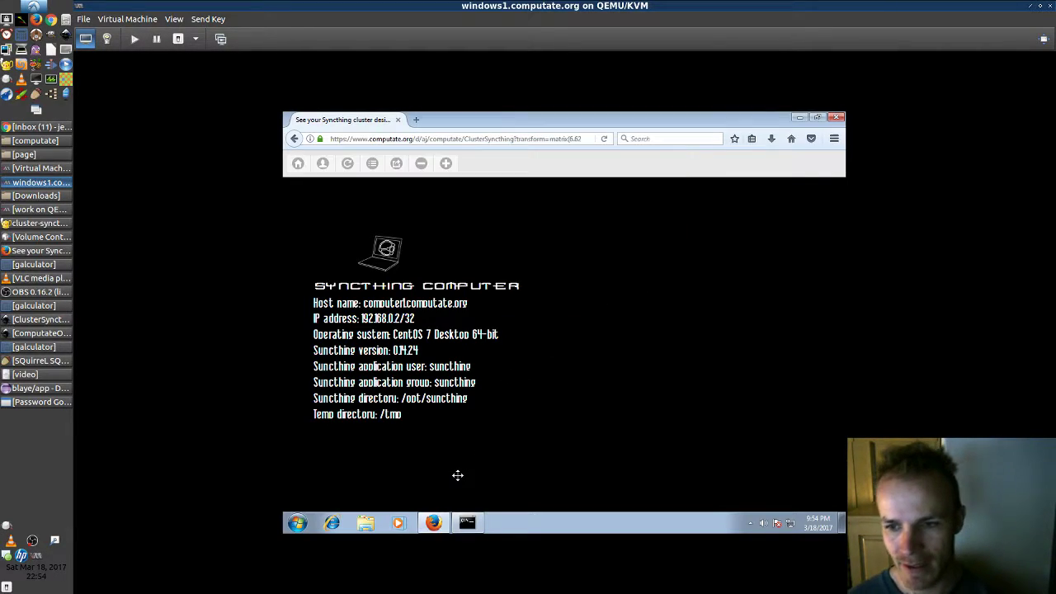
Change the Syncthing computer's IP address to 192.168.122.43/24.
left_click(389, 320)
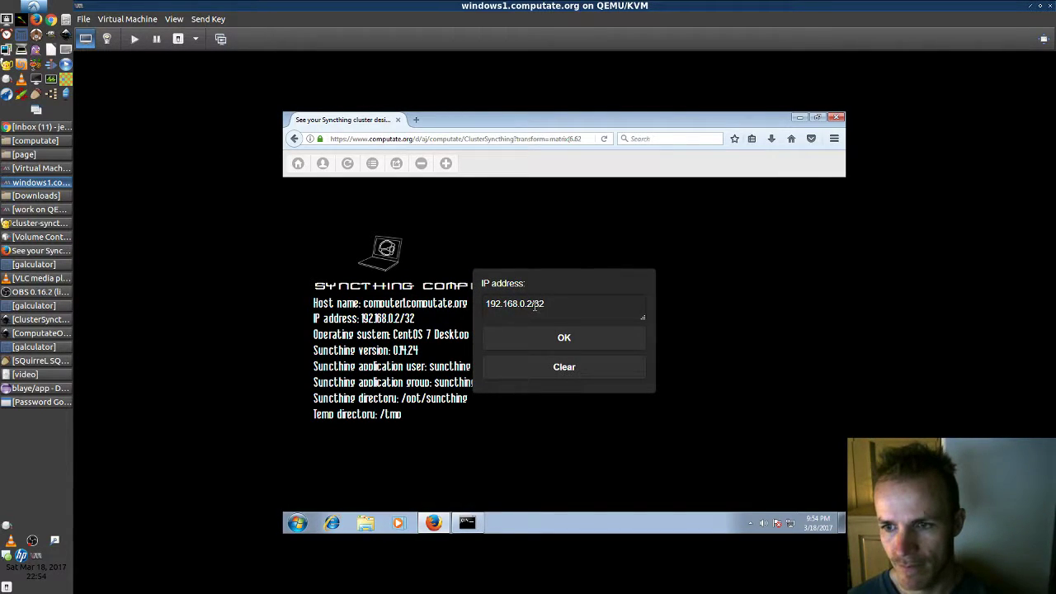
left_click_drag(521, 303, 555, 304)
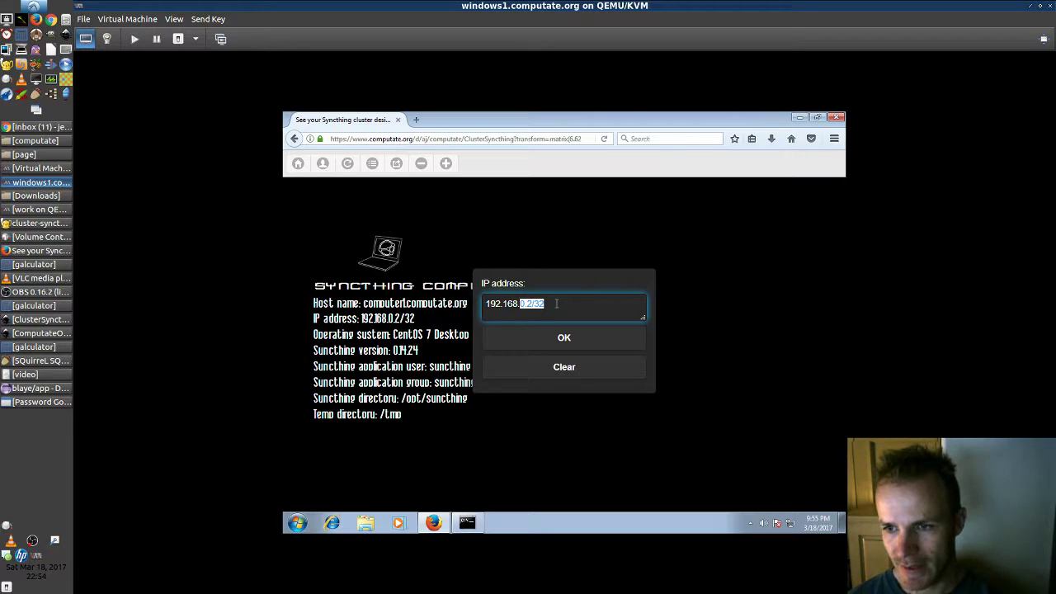
type("122")
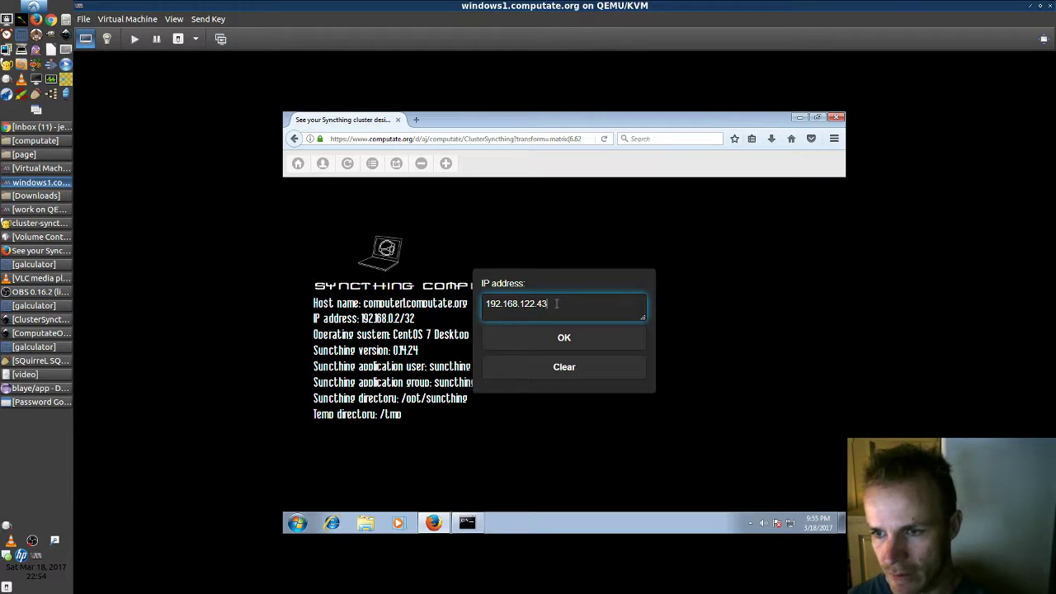
left_click(558, 338)
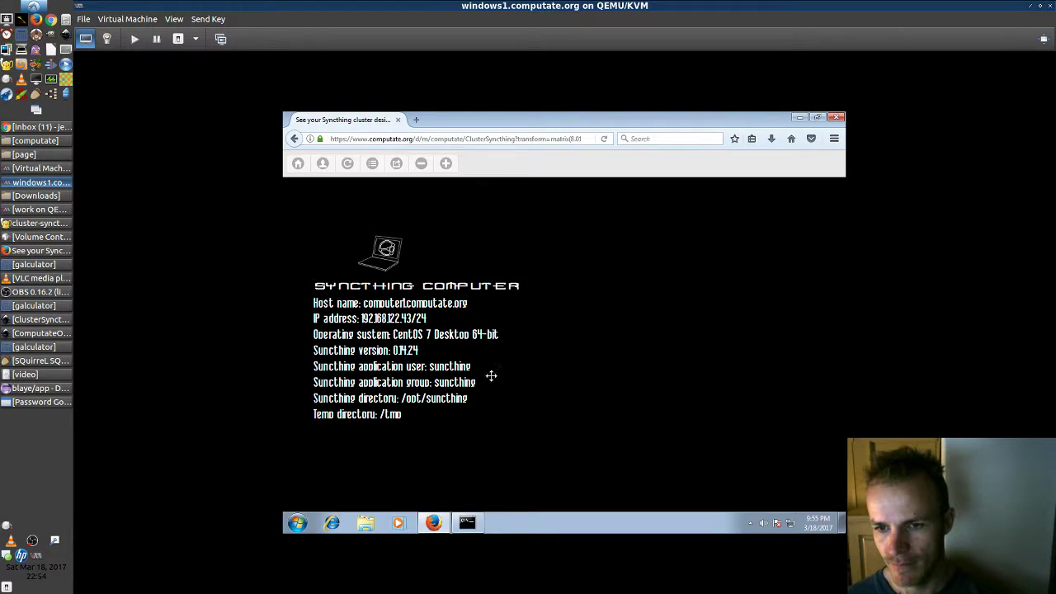
Set the Syncthing computer's operating system to Windows 7 32-bit.
left_click(443, 337)
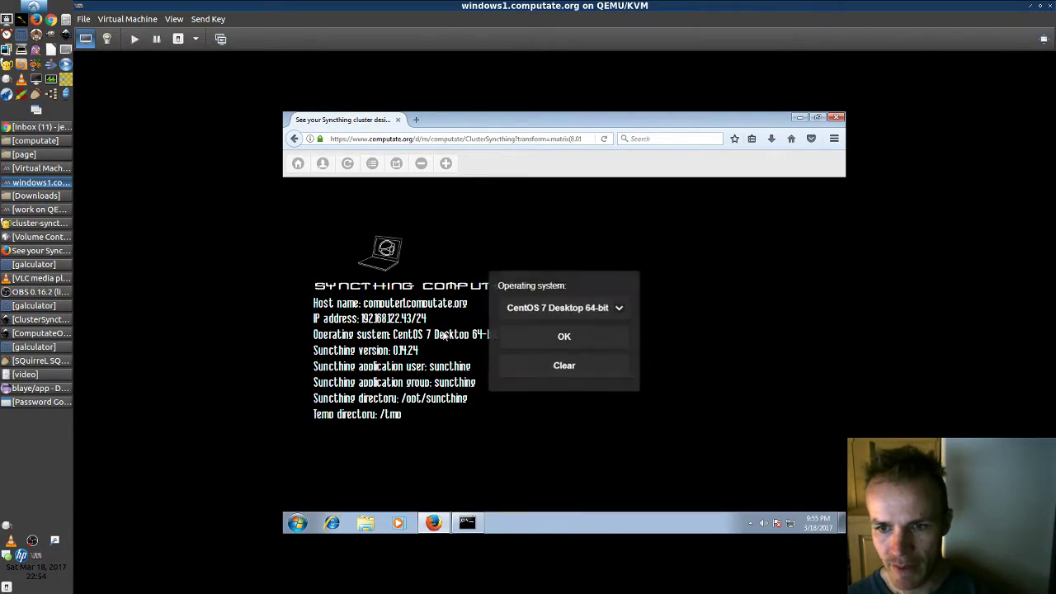
left_click(528, 311)
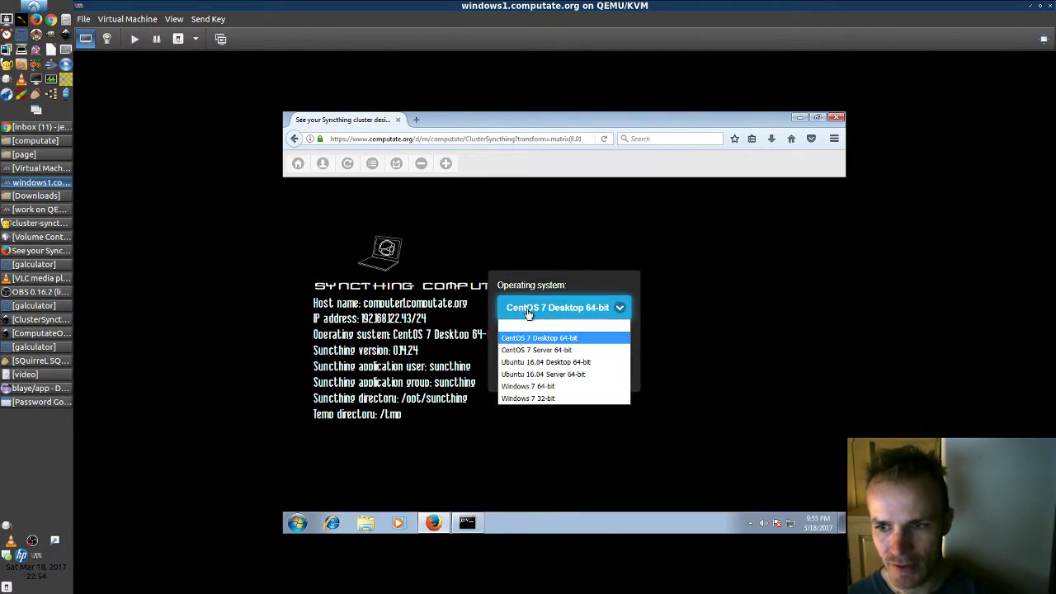
left_click(534, 399)
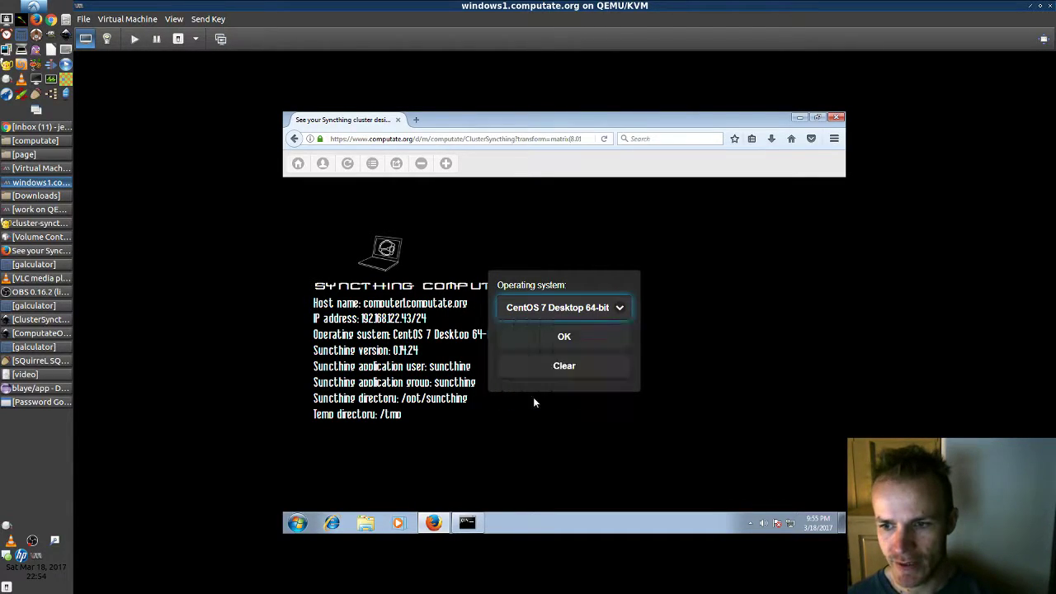
left_click(546, 338)
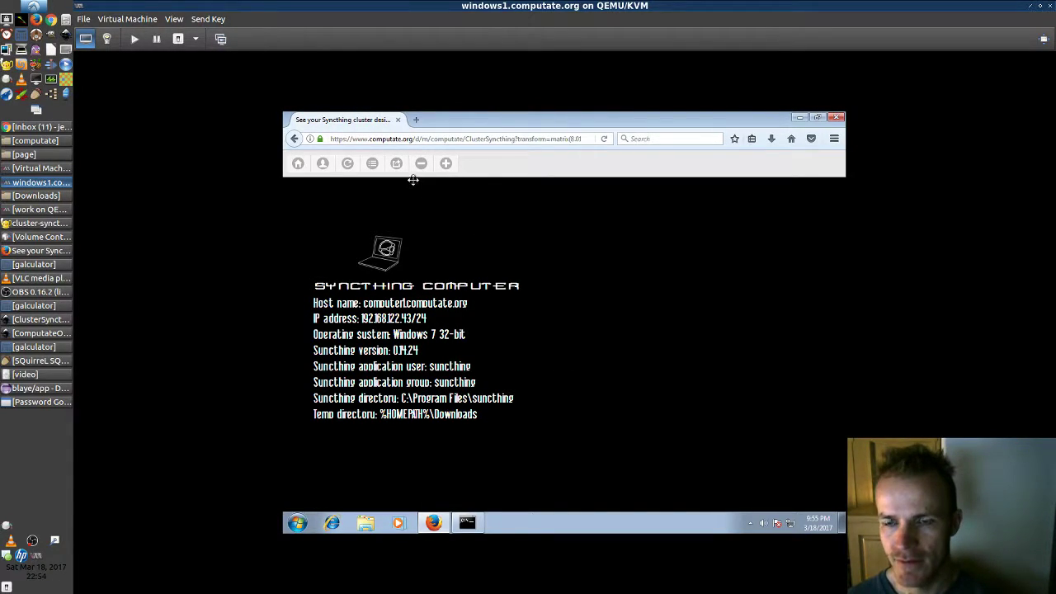
In the summary's Install the Syncthing application steps, select the mkdir "C:\Program Files\syncthing" command.
left_click(371, 165)
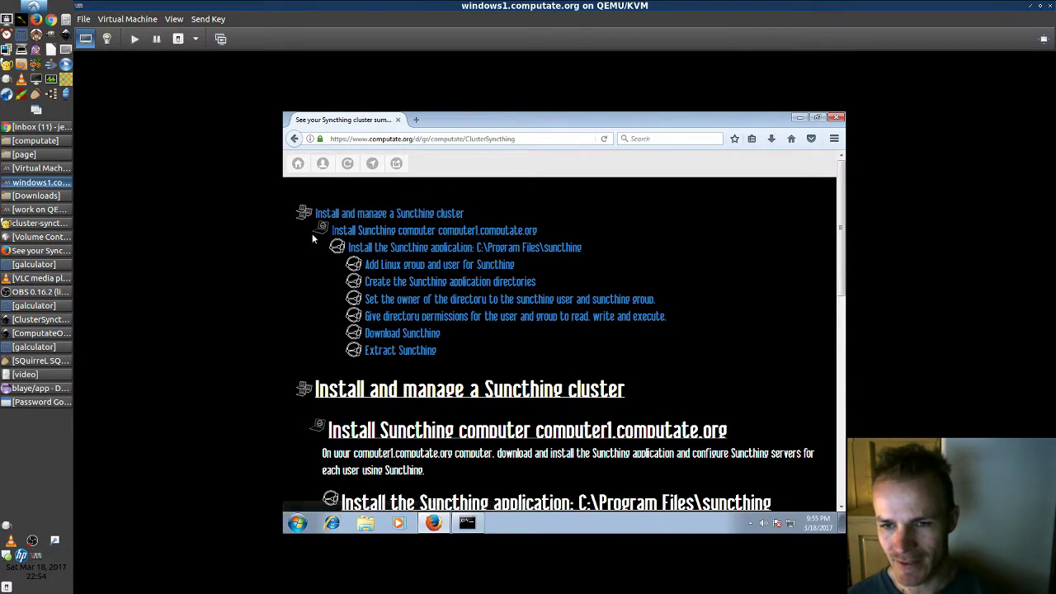
left_click(427, 249)
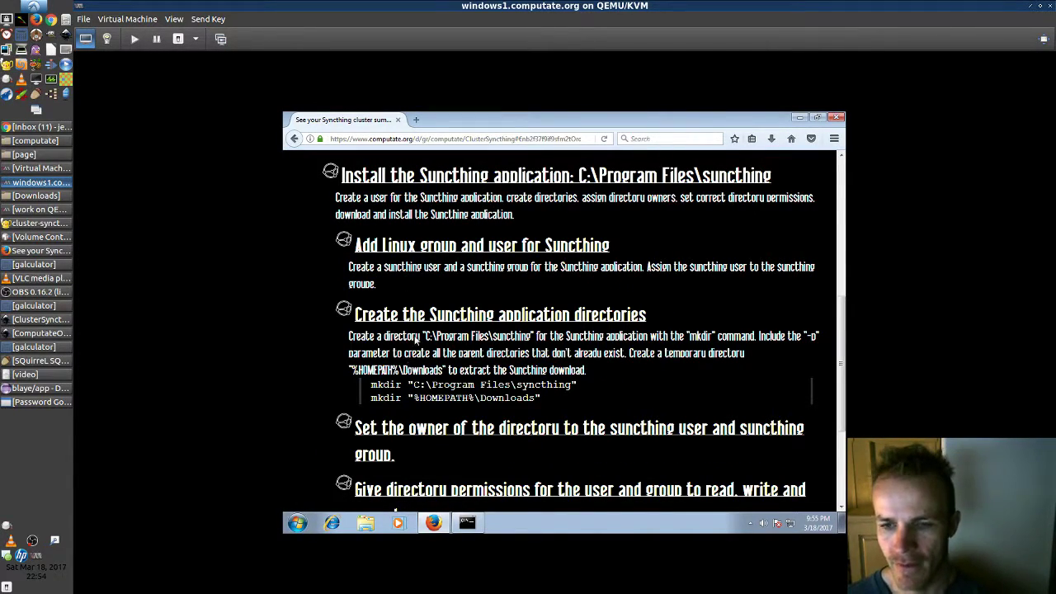
scroll(411, 348, "down", 1)
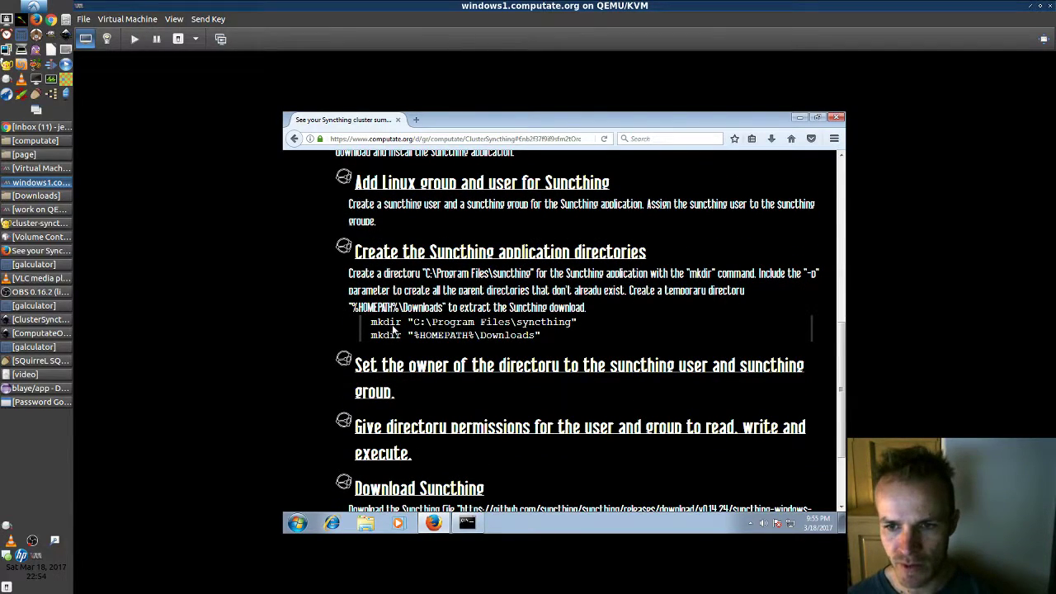
triple_click(393, 326)
key("ctrl+c")
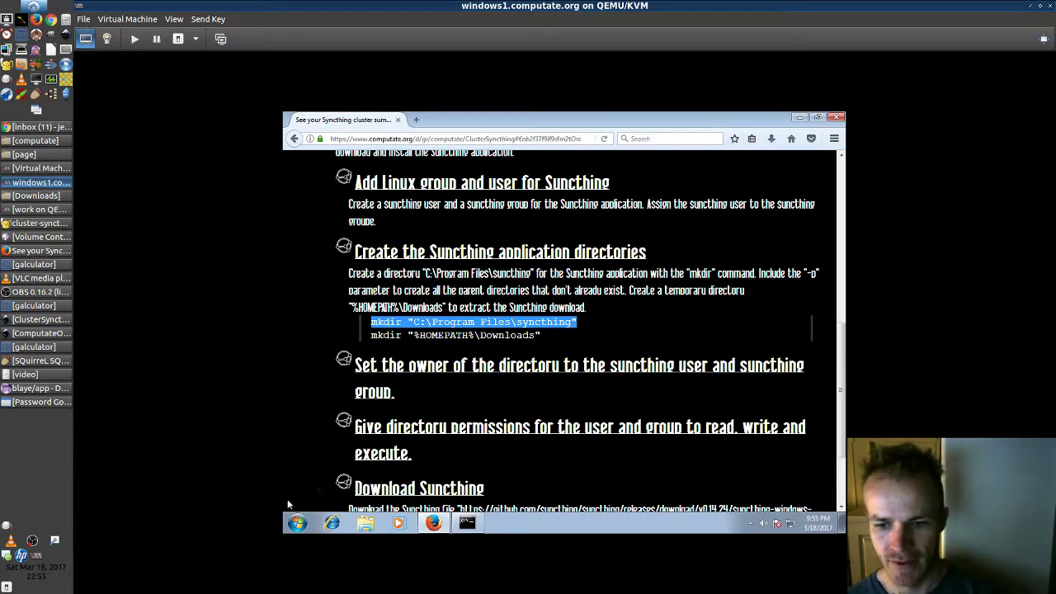
Open Command Prompt as administrator and run mkdir "C:\Program Files\syncthing".
left_click(297, 523)
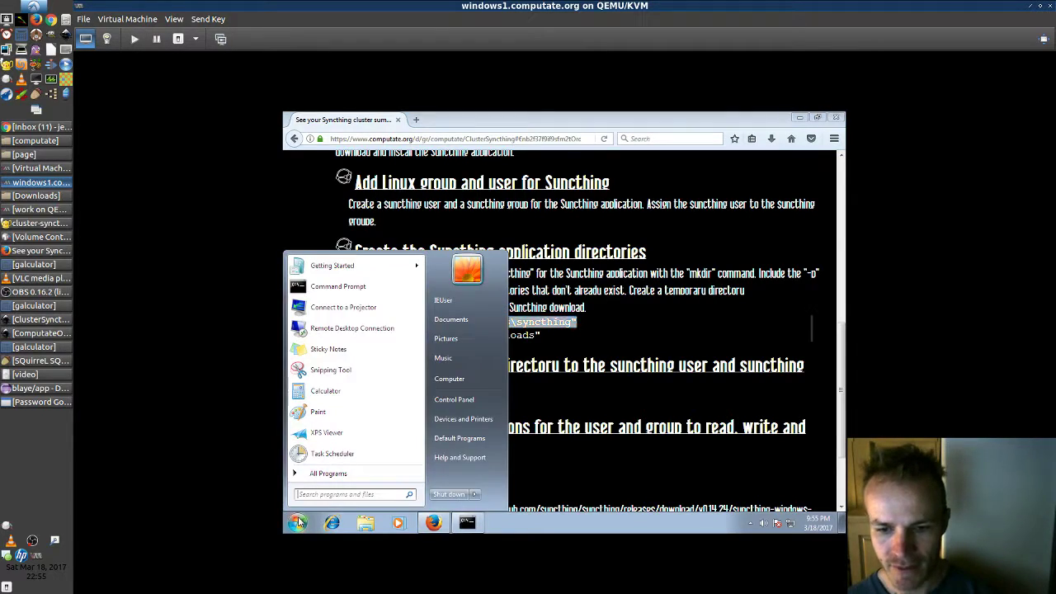
right_click(332, 287)
left_click(369, 302)
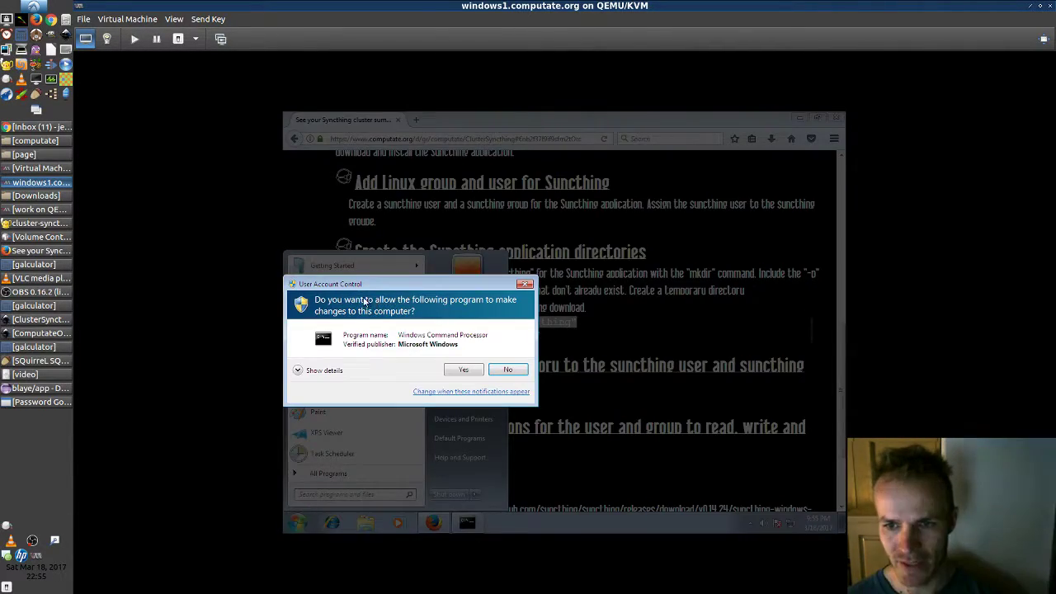
left_click(462, 368)
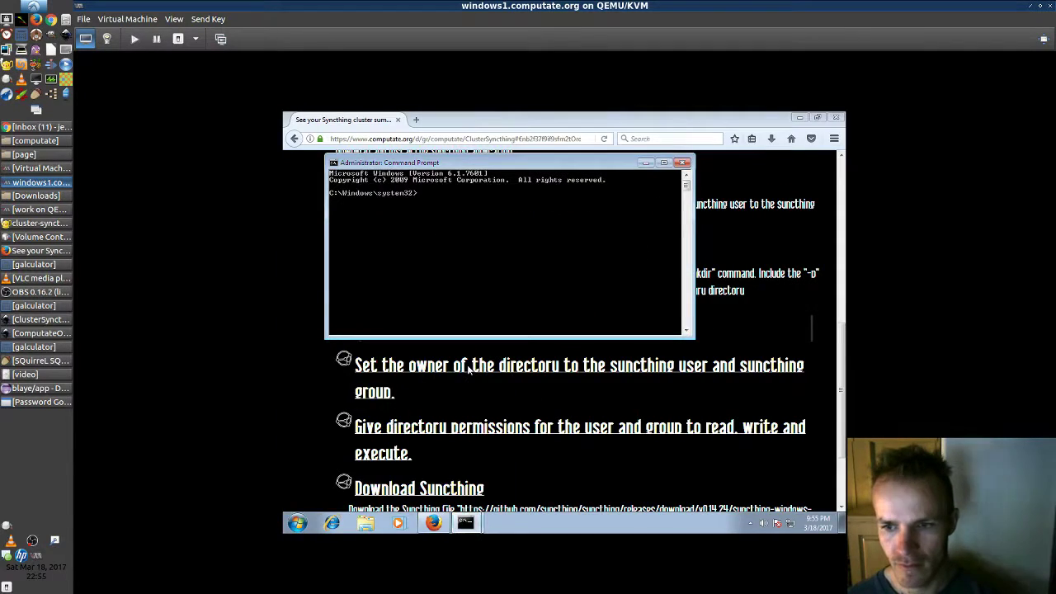
right_click(459, 218)
left_click(479, 245)
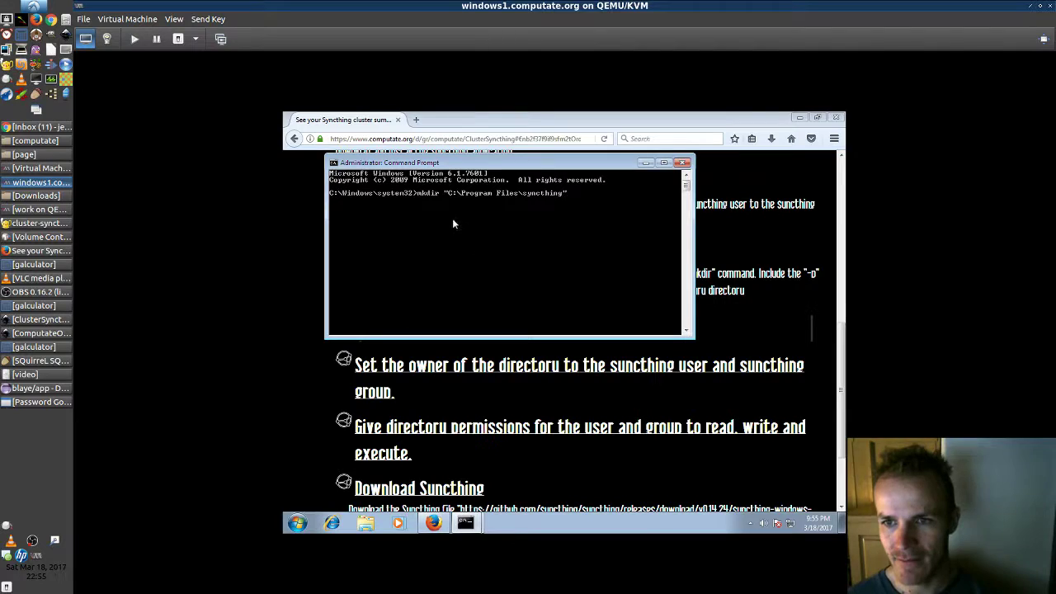
key("Return")
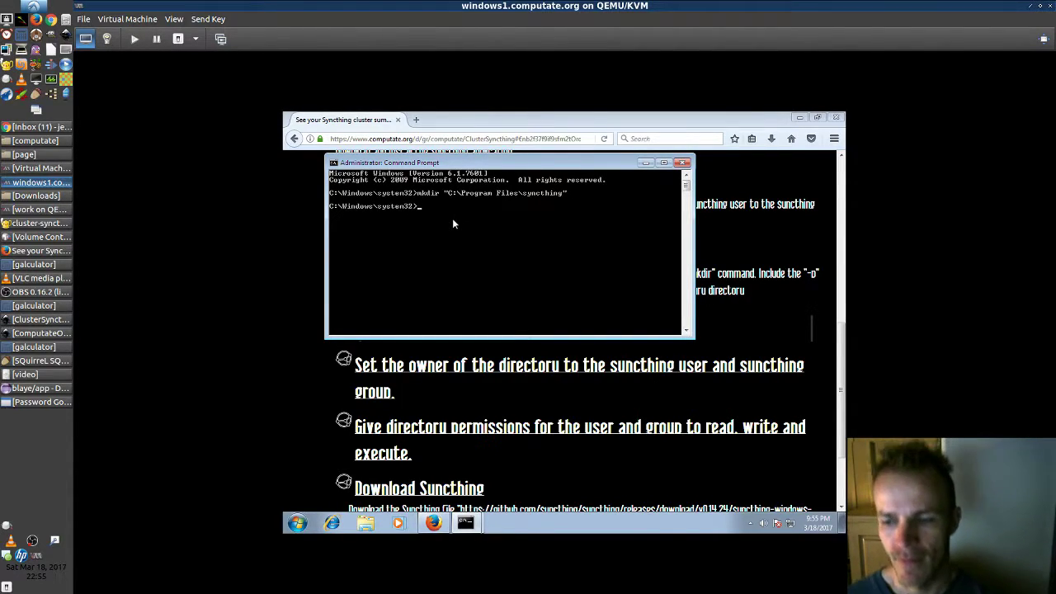
Close the command window and select the Syncthing download URL on the web page.
left_click(681, 162)
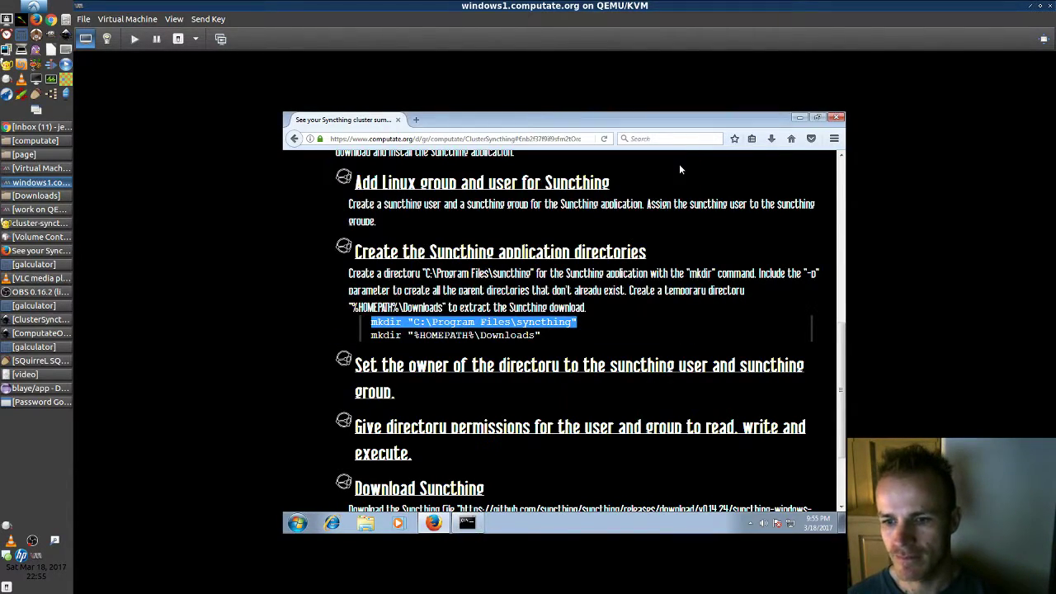
scroll(460, 400, "down", 2)
scroll(460, 400, "down", 2)
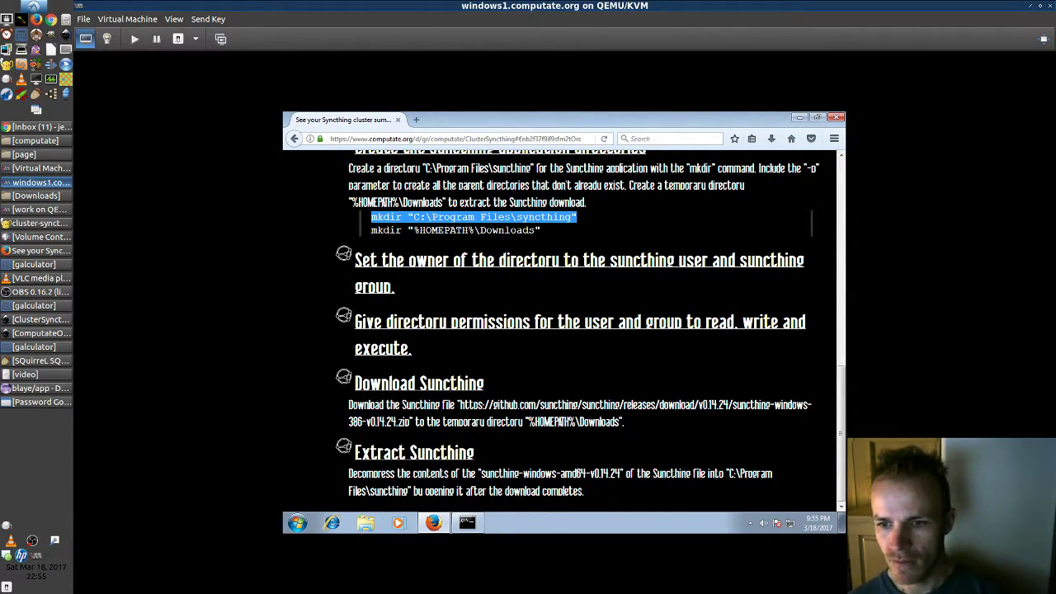
mouse_move(462, 406)
left_mouse_down()
mouse_move(767, 424)
mouse_move(391, 428)
left_mouse_up()
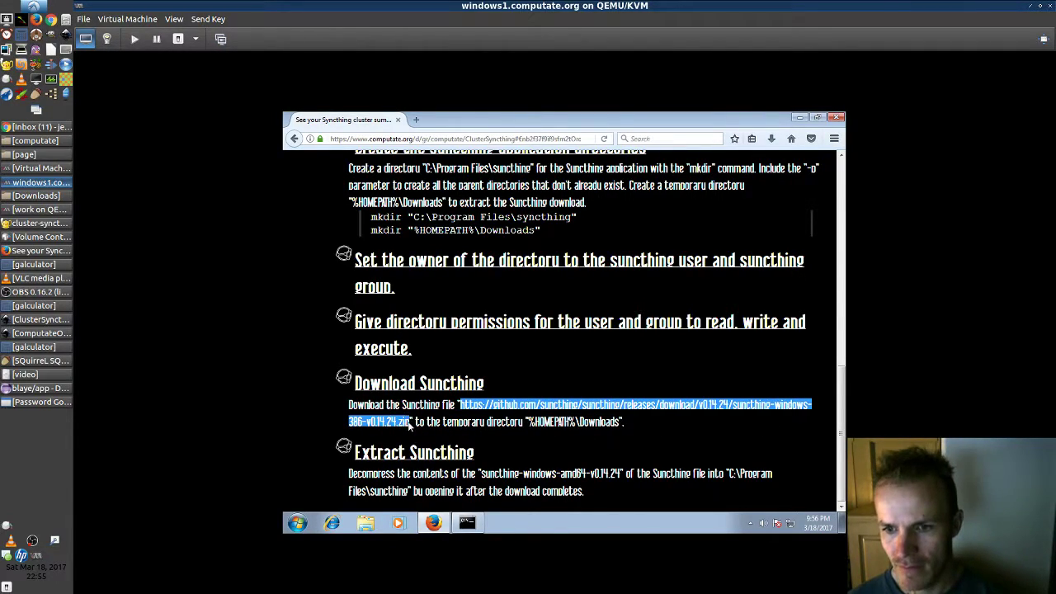
Download syncthing-windows-386-v0.14.24.zip from that URL in a new tab and open it with Windows Explorer.
left_click(418, 122)
type("https://github.com/syncthing/syncthing/releases/download/v0.14.24/syncthing-windows-386-v0.14.24.zip")
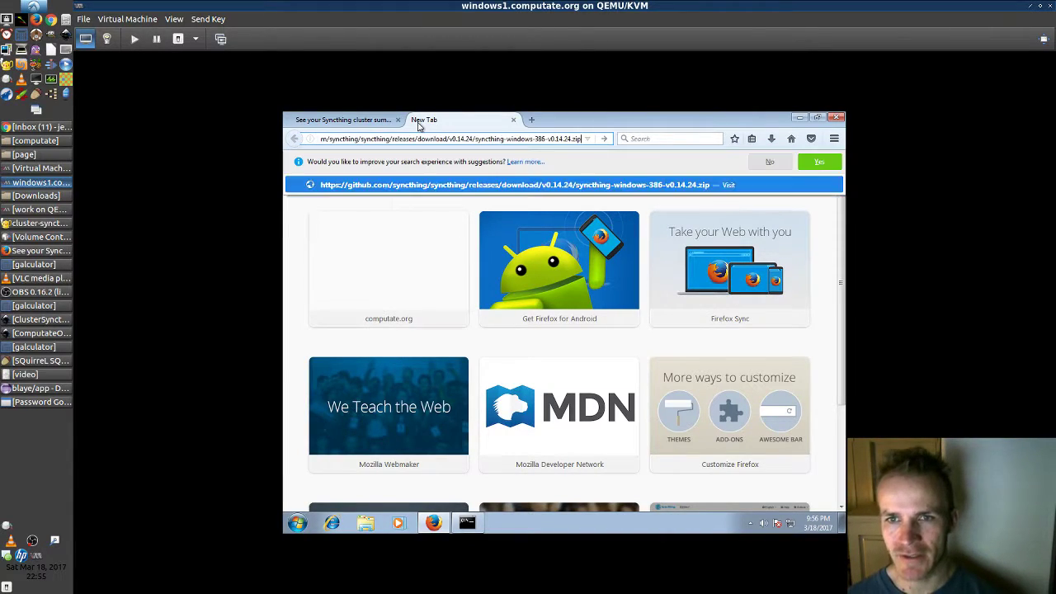
key("Return")
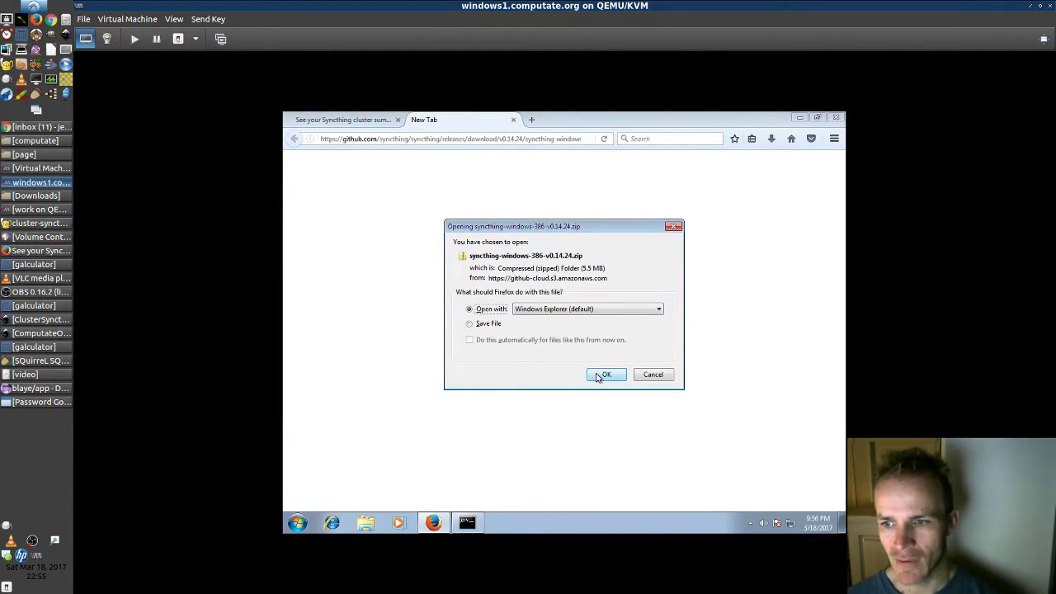
left_click(595, 374)
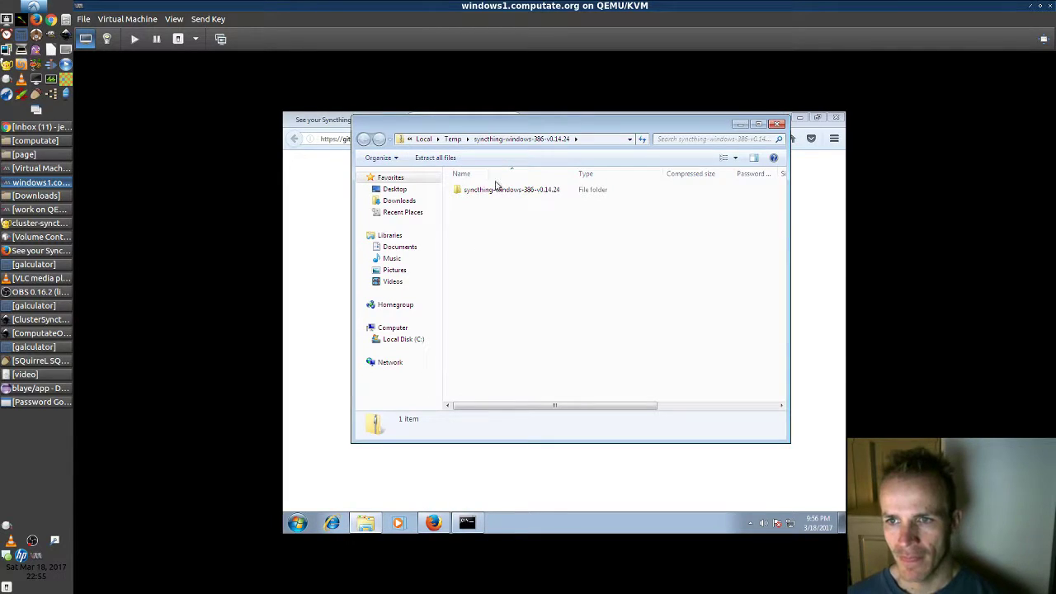
Copy all files from the syncthing-windows-386-v0.14.24 folder into C:\Program Files\syncthing, granting administrator permission.
double_click(498, 191)
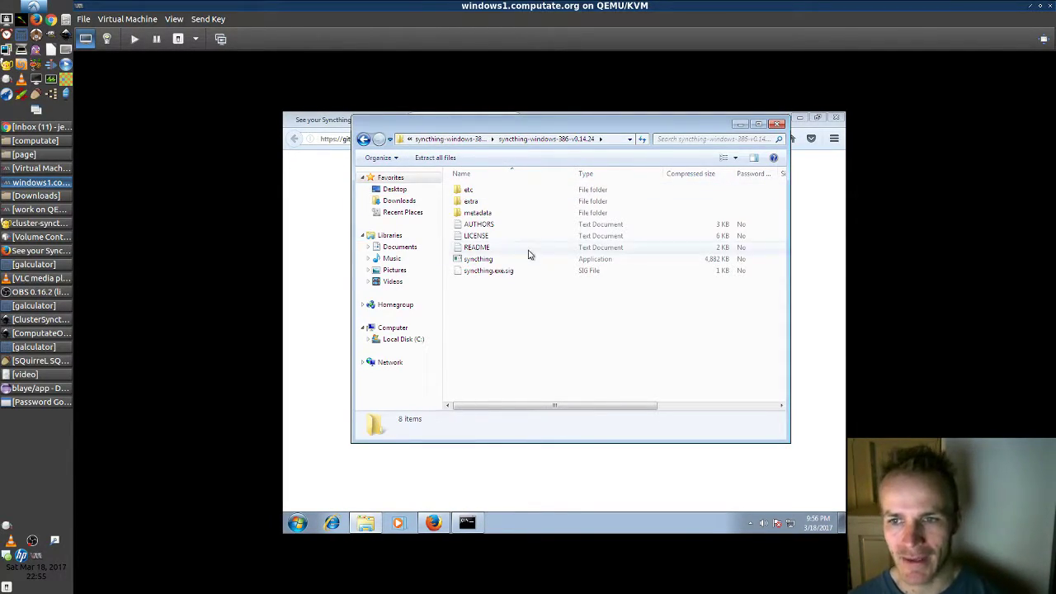
key("ctrl+a")
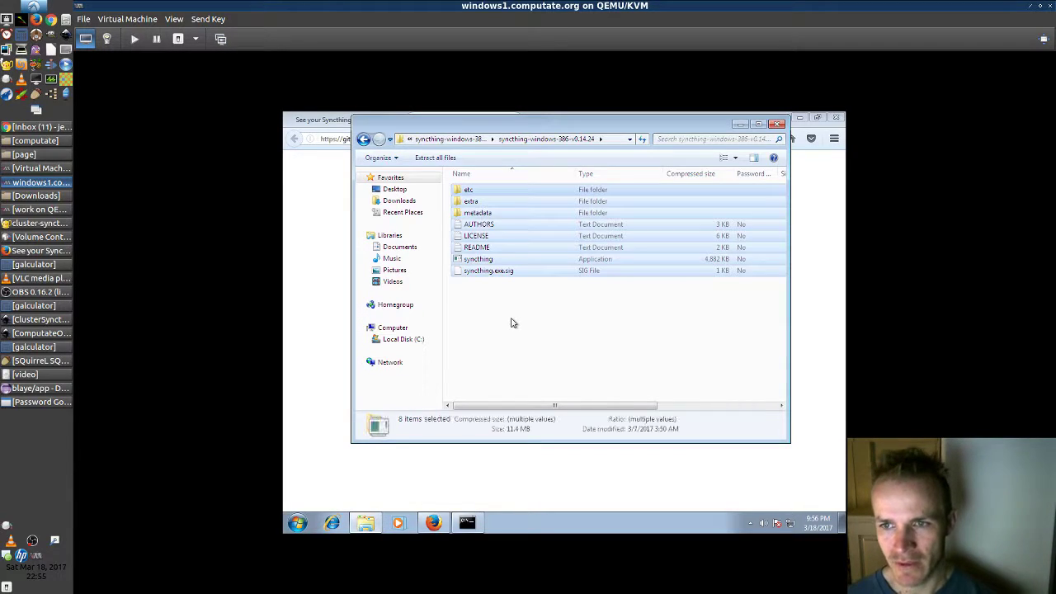
left_click(387, 340)
left_click(481, 191)
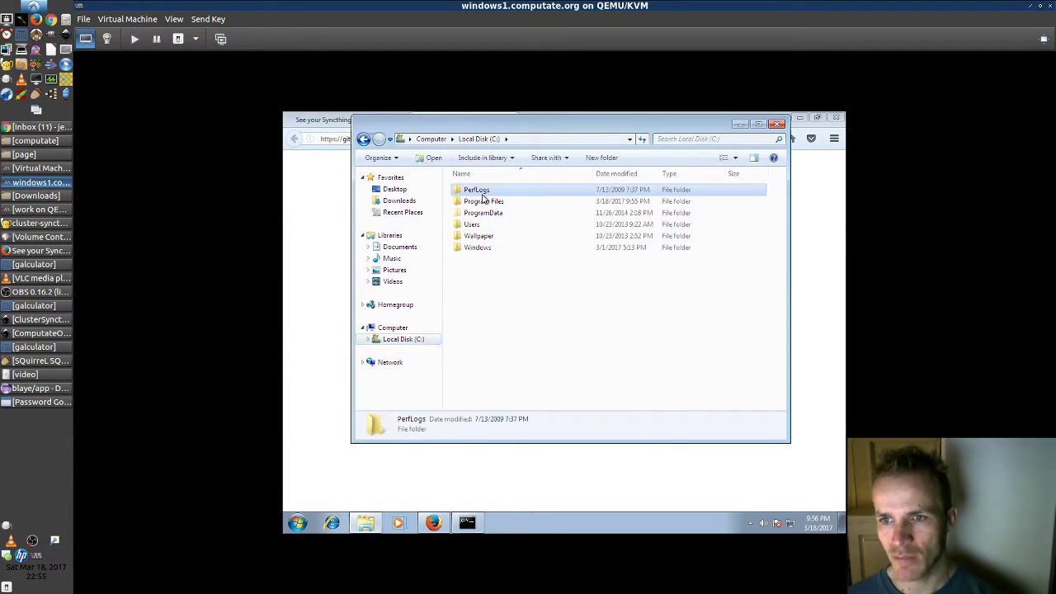
double_click(484, 202)
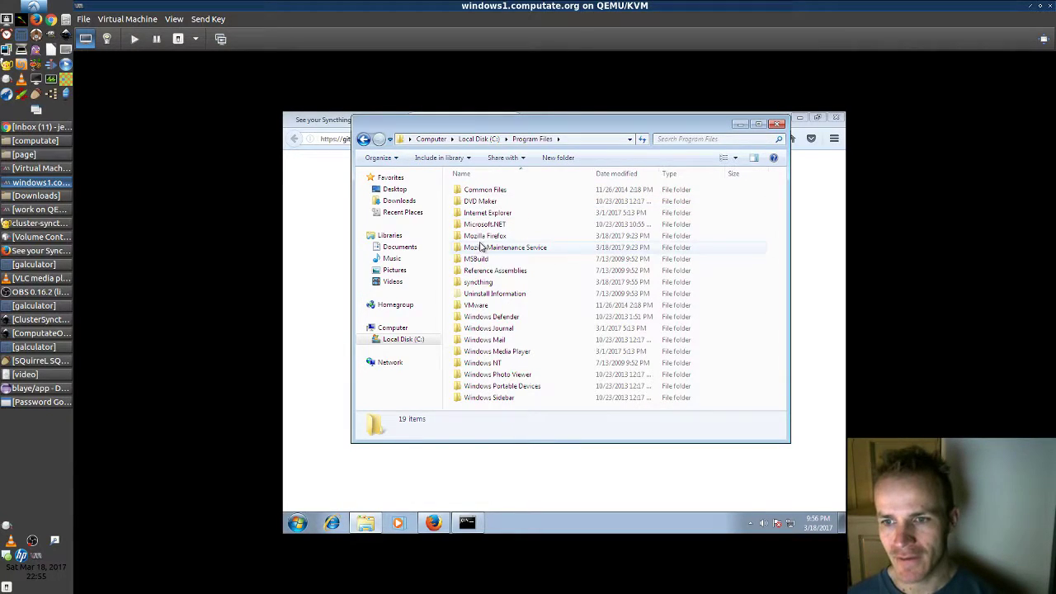
double_click(479, 283)
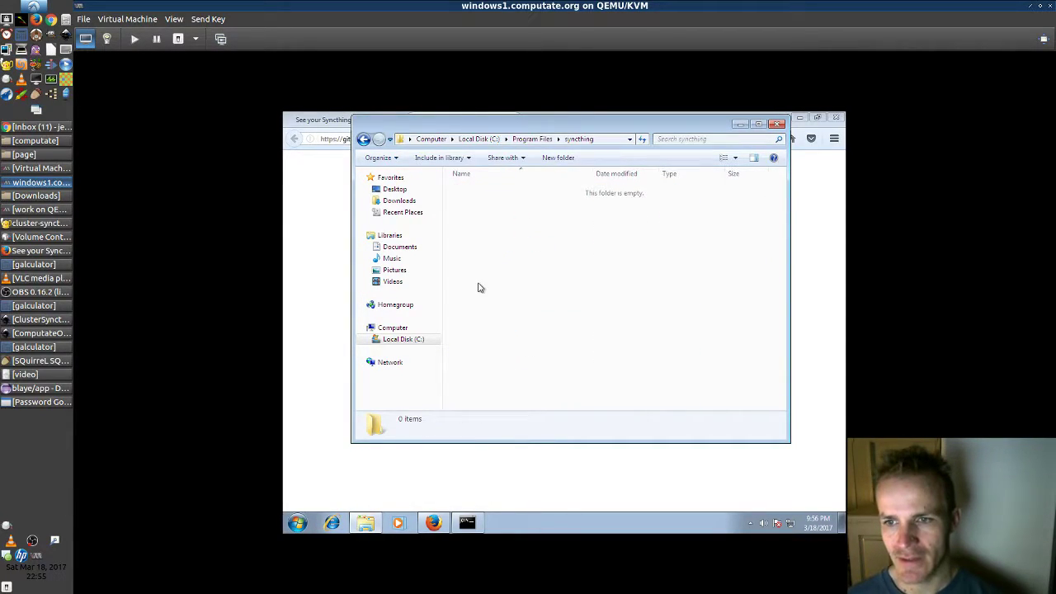
key("ctrl+v")
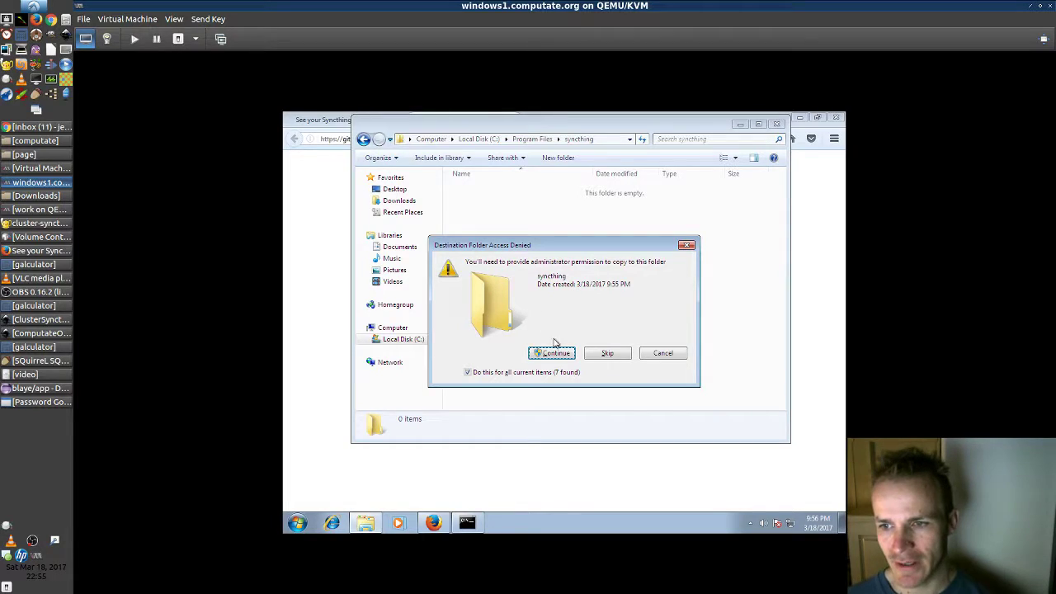
left_click(554, 352)
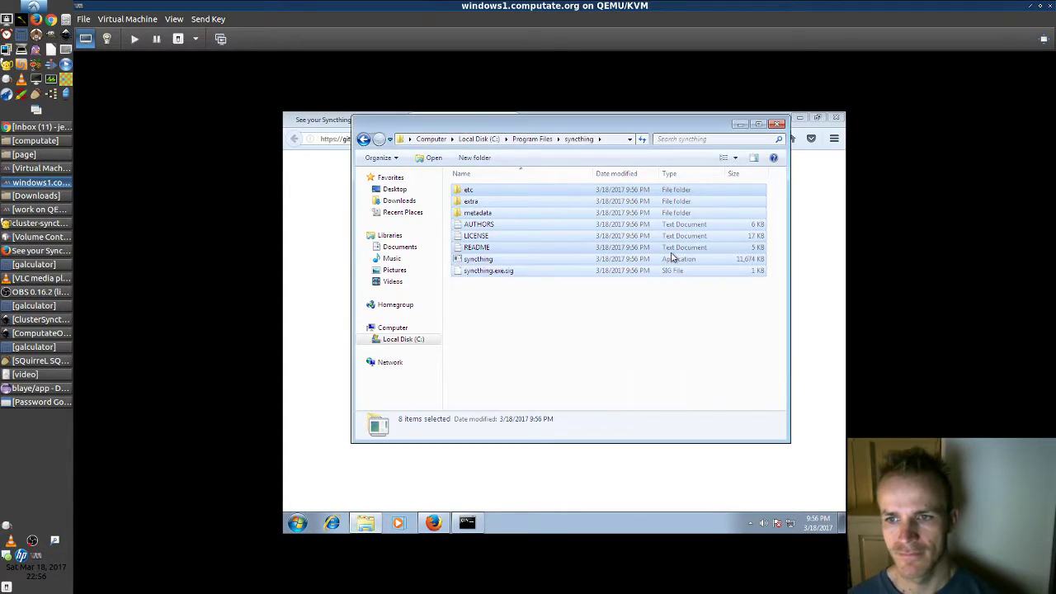
Create a desktop shortcut for syncthing.exe and select 'syncthing - Shortcut' in the Desktop folder.
left_click(503, 258)
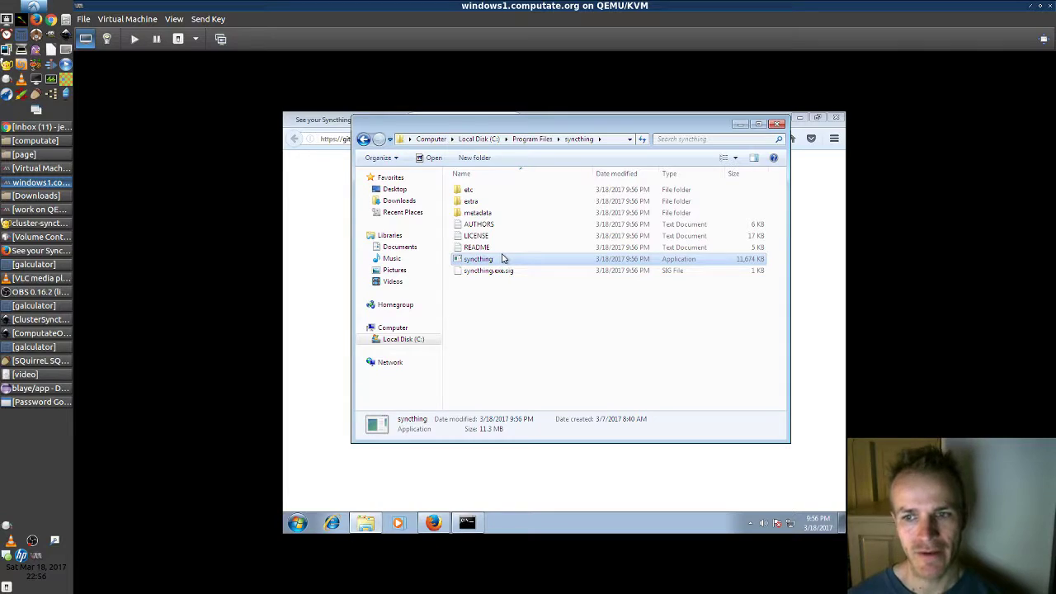
right_click(523, 259)
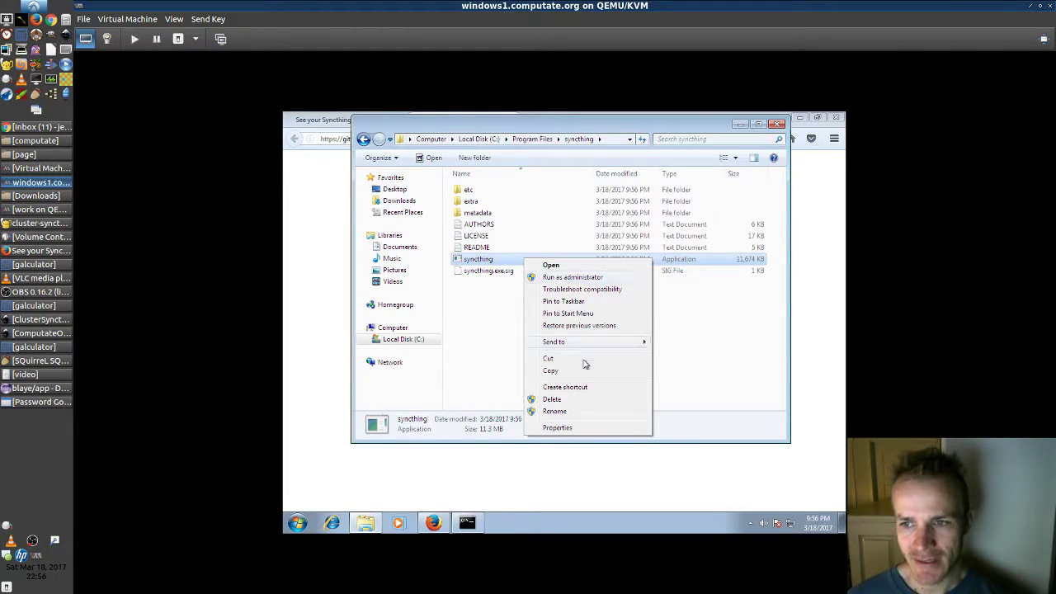
left_click(575, 387)
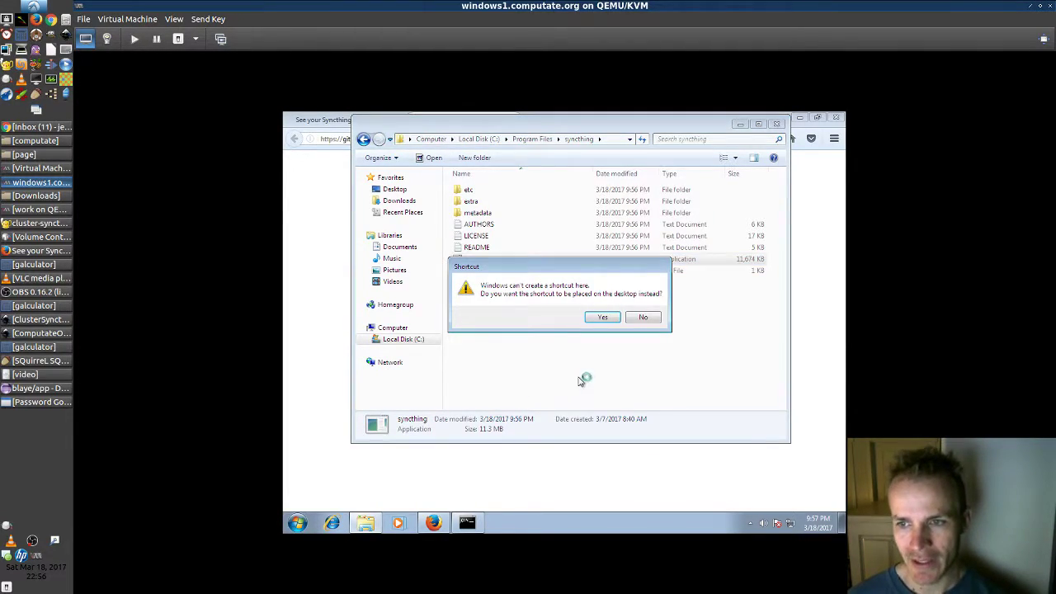
left_click(602, 317)
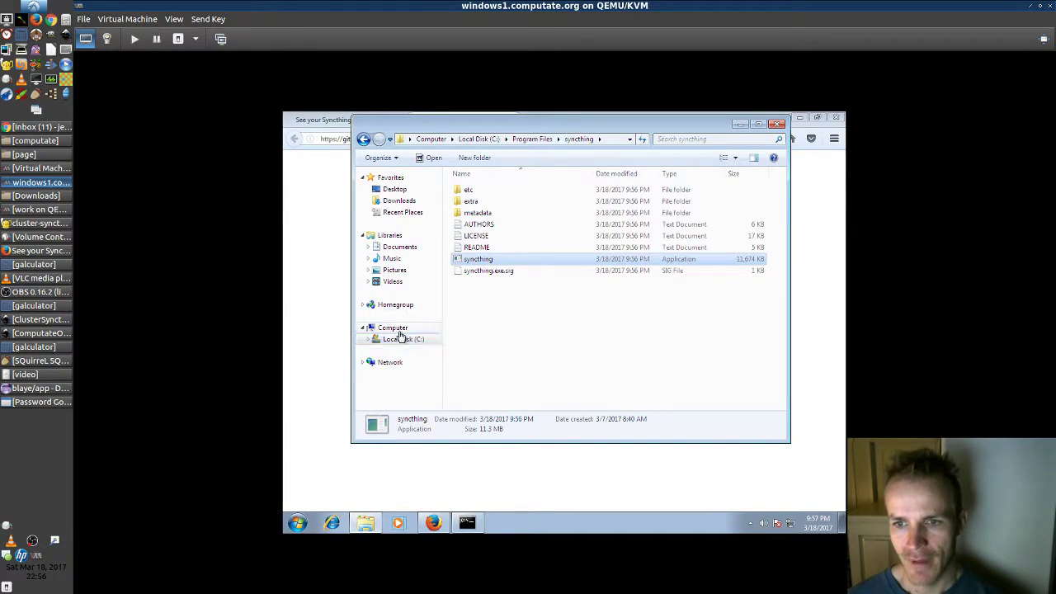
left_click(397, 191)
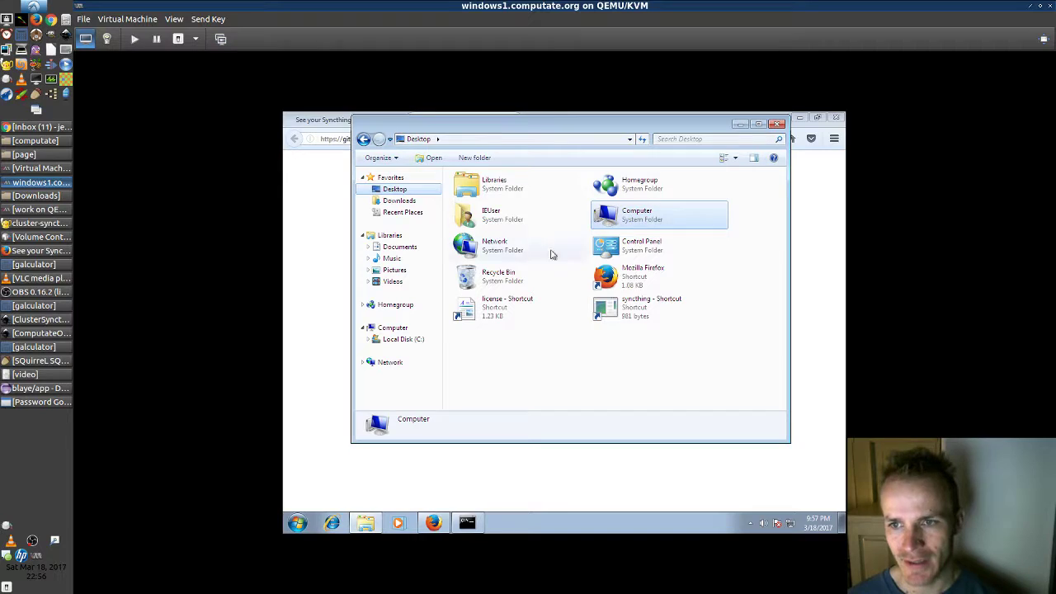
left_click(625, 303)
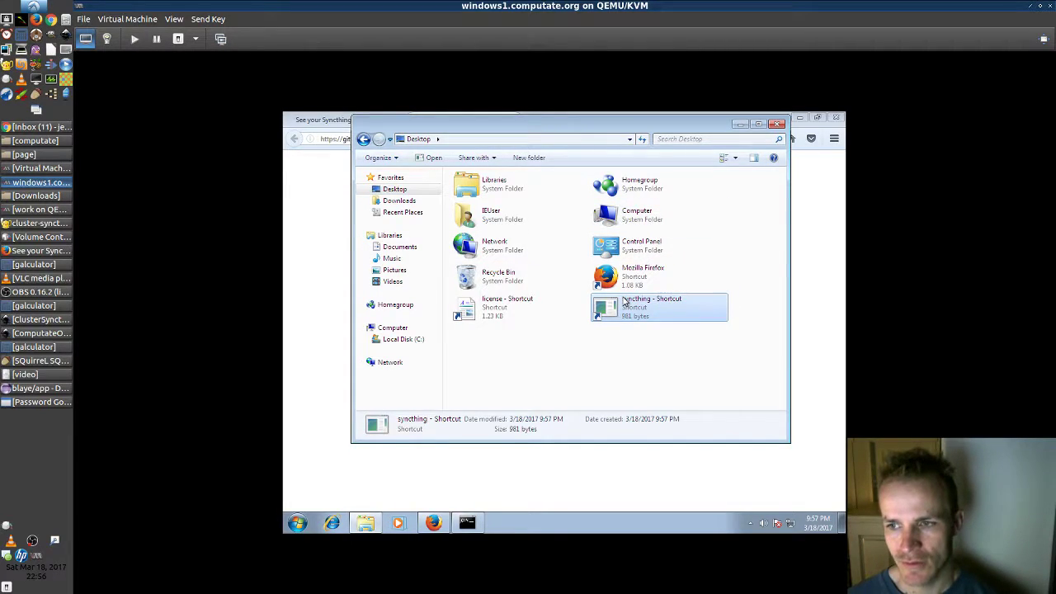
Paste the syncthing shortcut into the Start menu's Startup folder, then close that window.
left_click(300, 524)
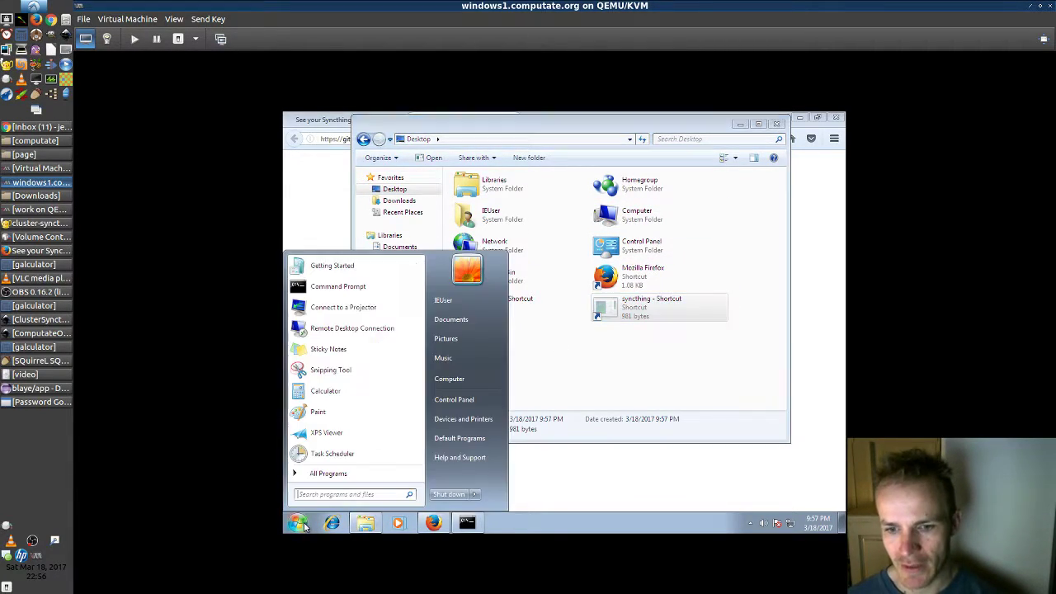
left_click(340, 473)
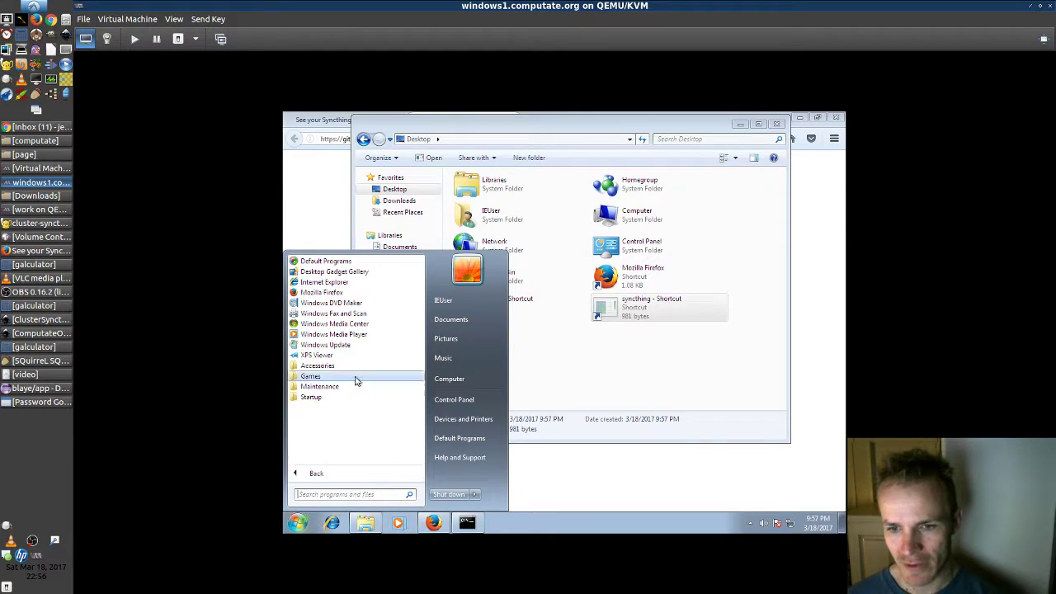
right_click(321, 397)
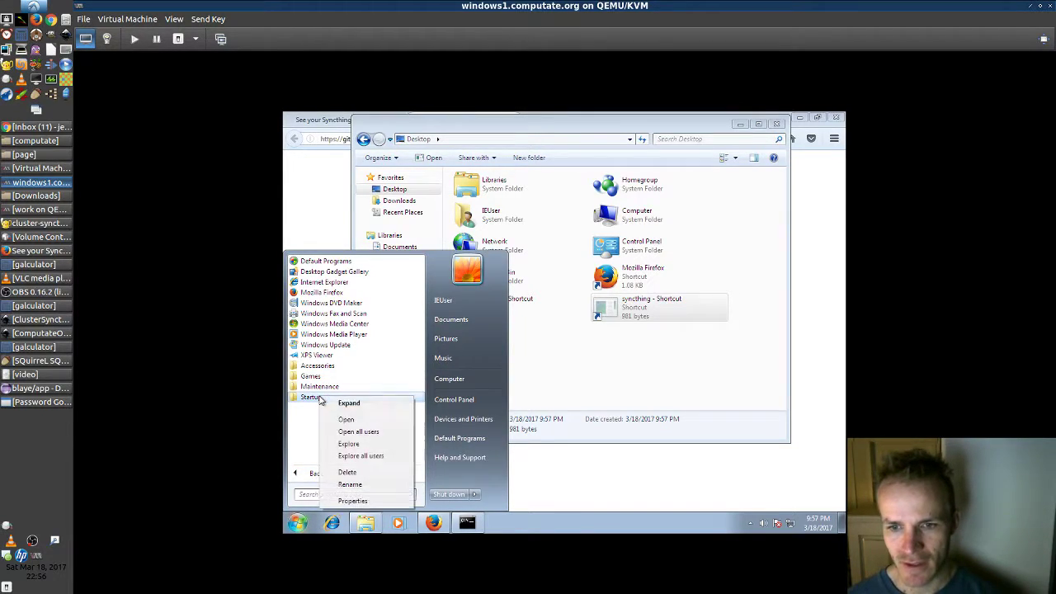
left_click(349, 444)
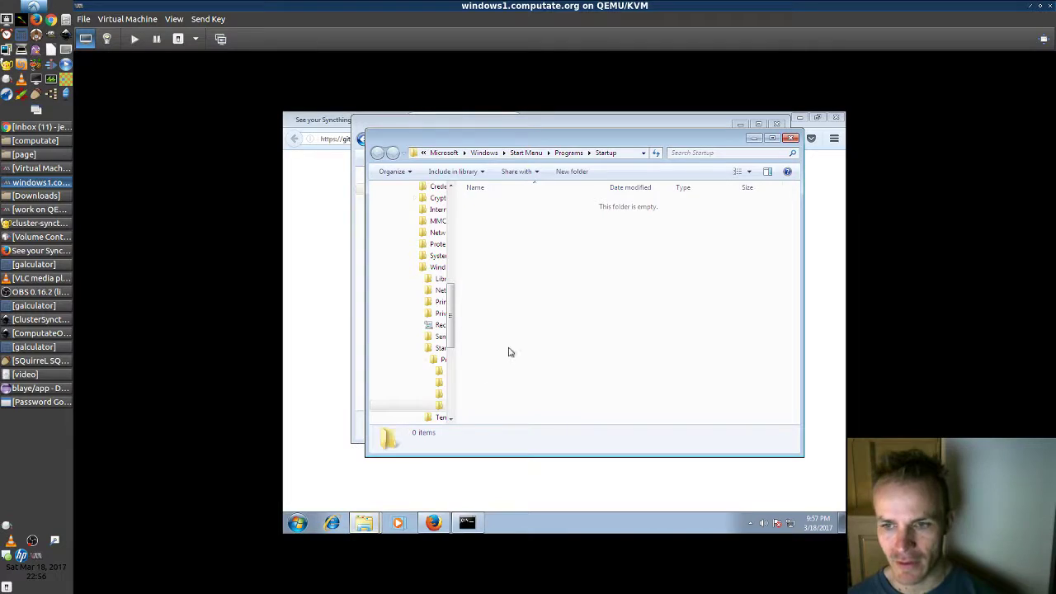
key("ctrl+v")
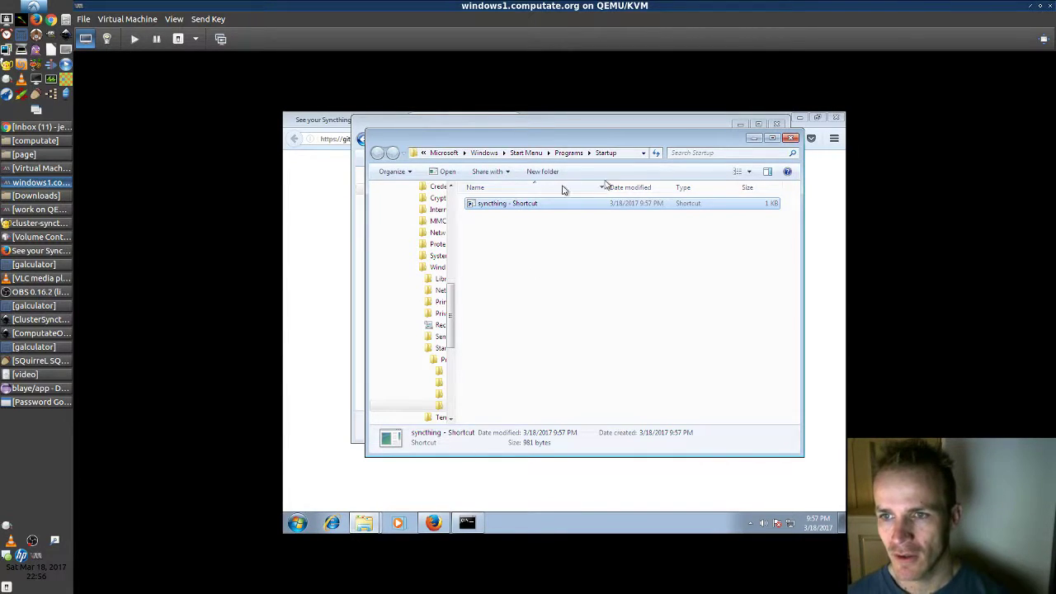
left_click(790, 138)
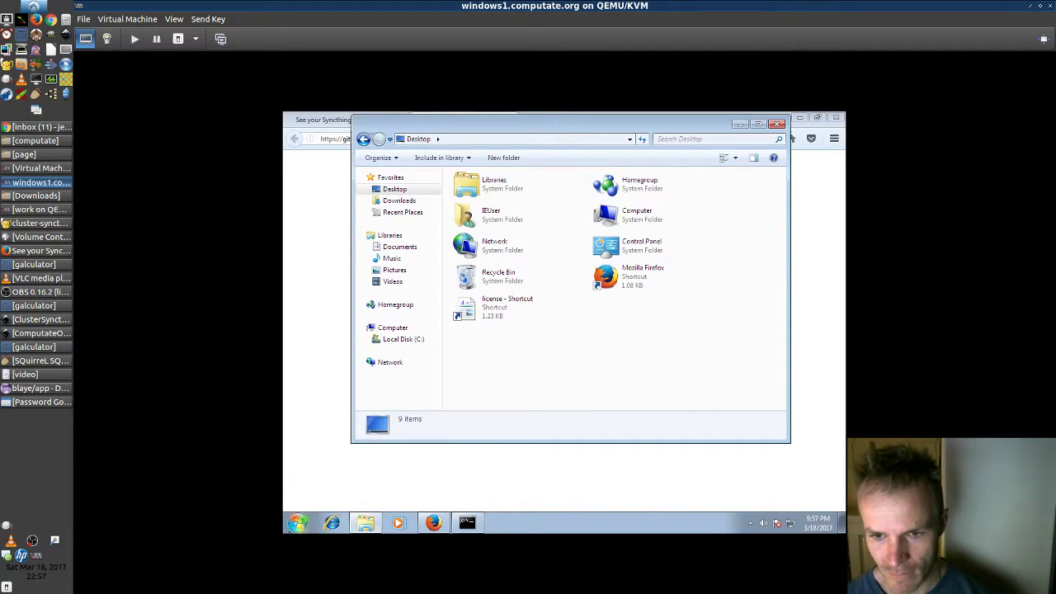
Run Syncthing from its shortcut in All Programs > Startup, accepting the security warning.
left_click(297, 523)
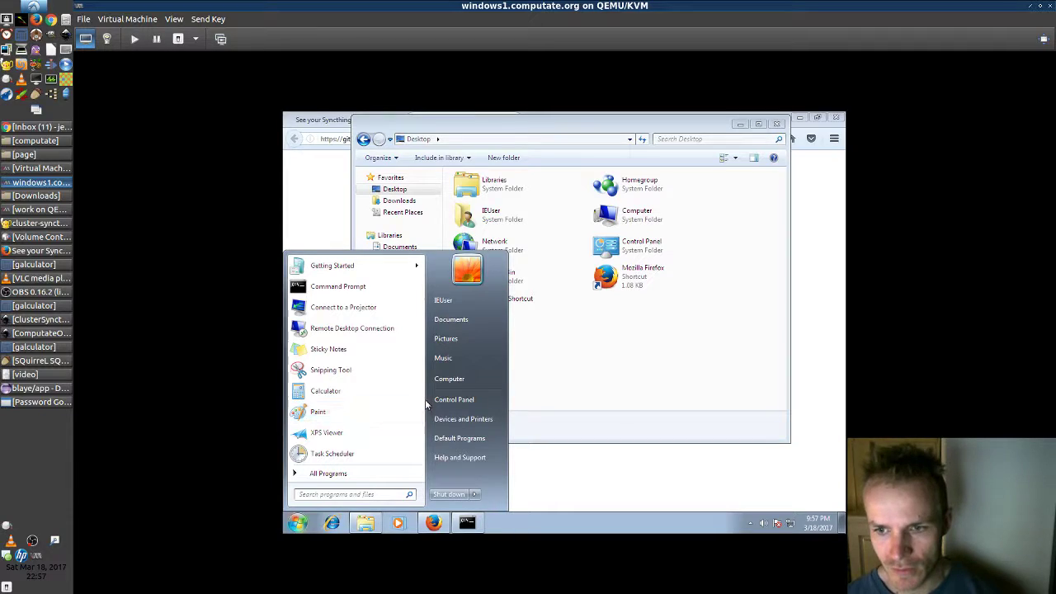
left_click(328, 473)
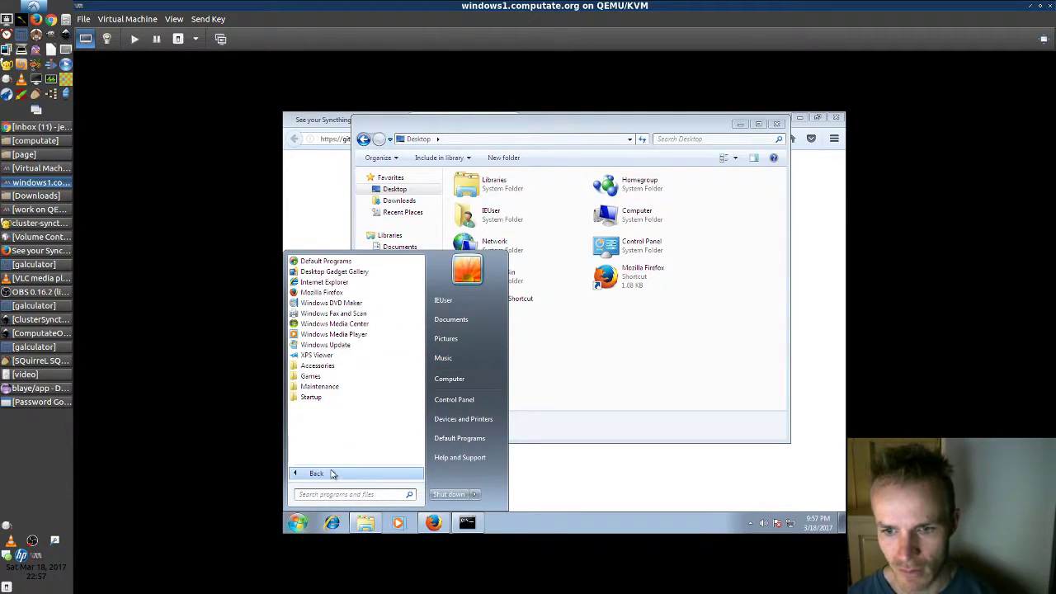
left_click(319, 399)
left_click(333, 408)
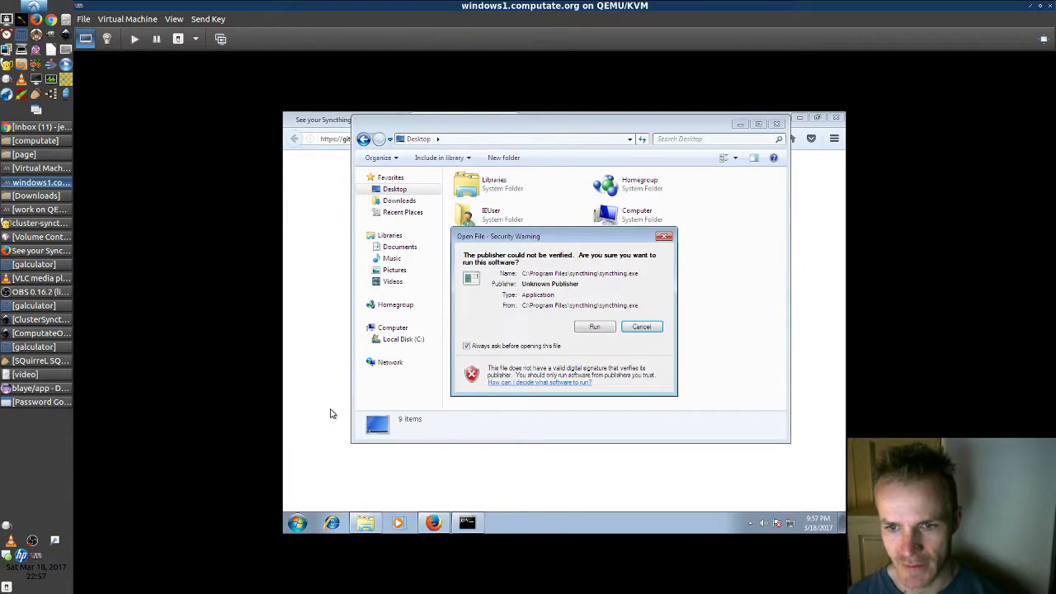
left_click(602, 330)
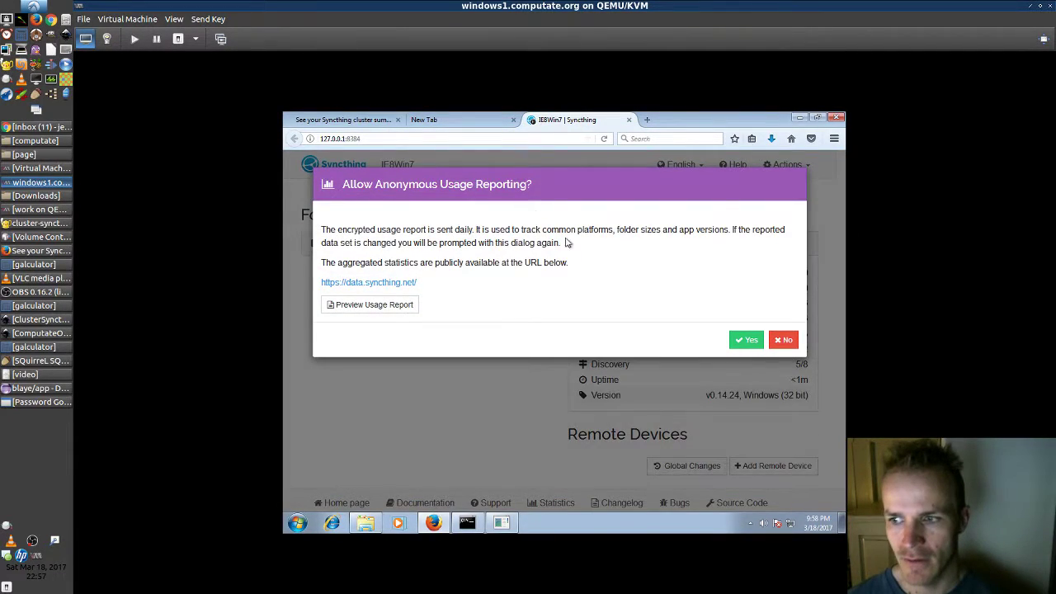
Answer Yes to anonymous usage reporting and review the IE8Win7 dashboard with its Default Folder.
left_click(747, 339)
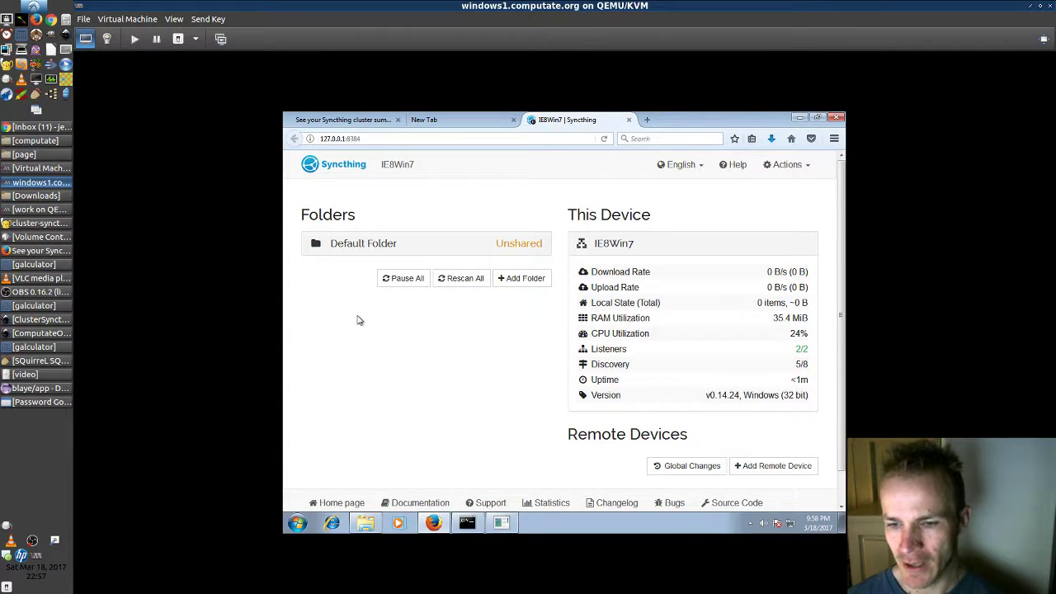
scroll(358, 319, "down", 1)
scroll(358, 319, "up", 1)
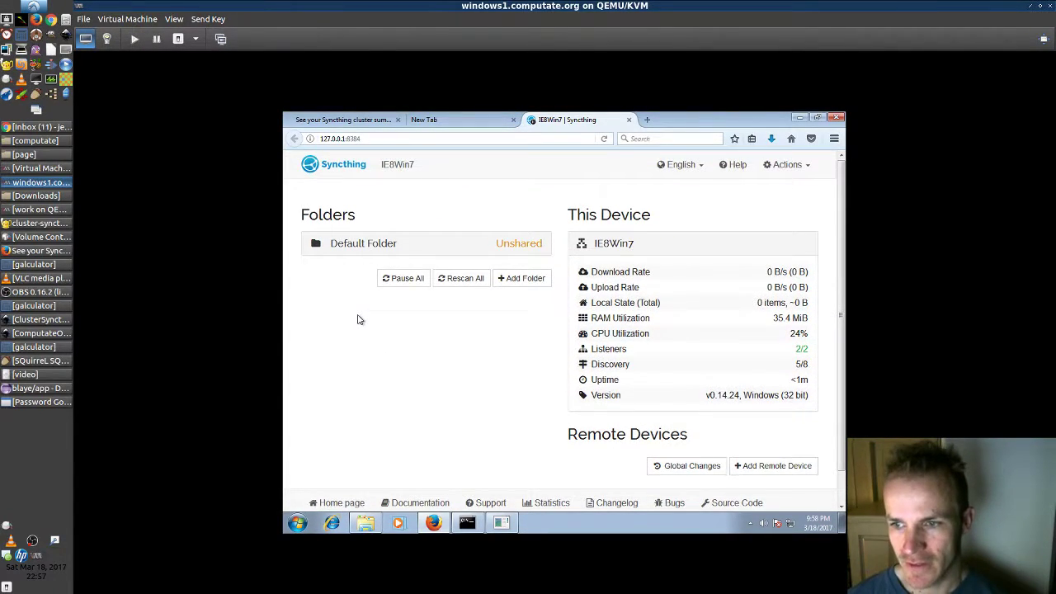